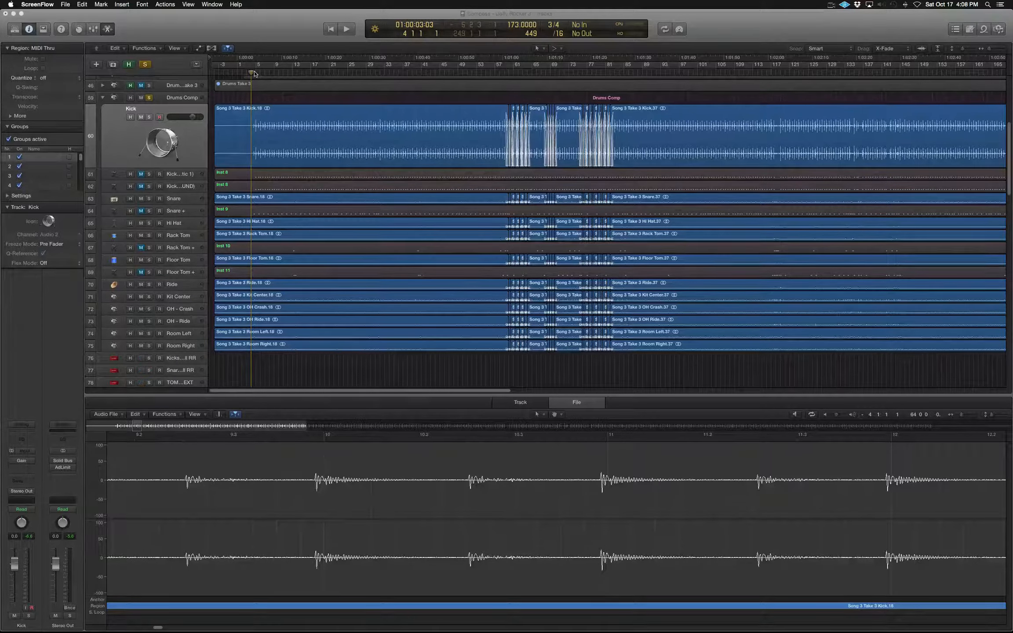
Play the full Drums Comp from bar 5 for a few bars to hear the natural kit
{"action": "left_click", "coordinate": [255, 73]}
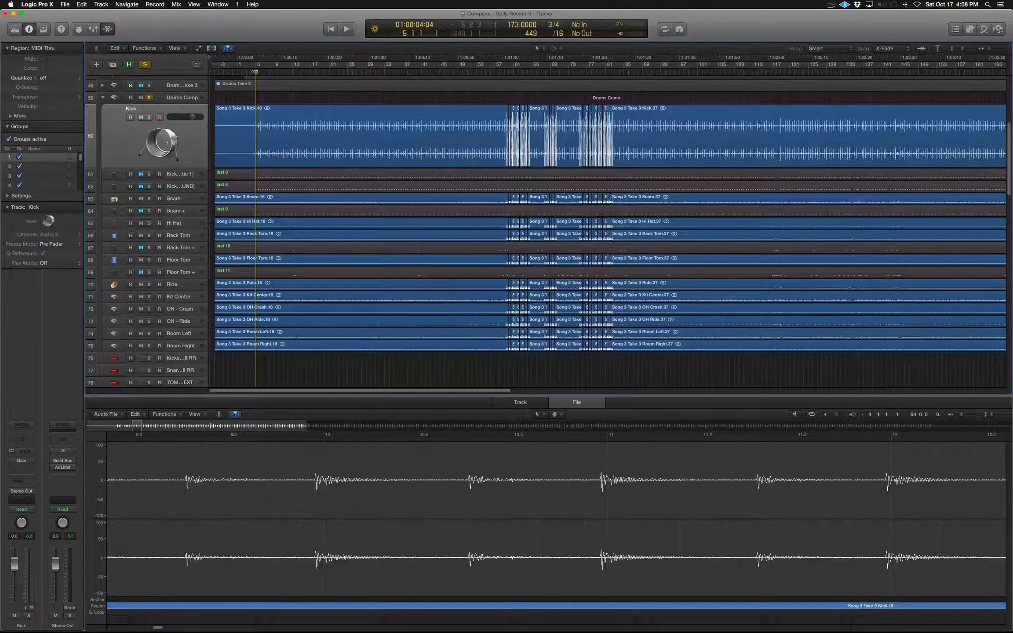
{"action": "key", "text": "space"}
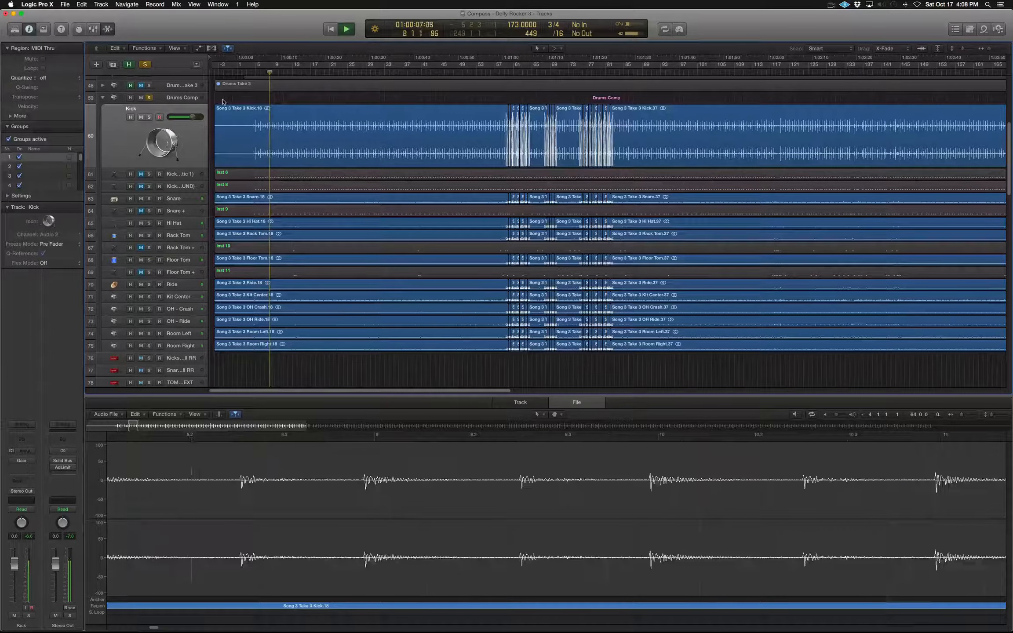
{"action": "key", "text": "space"}
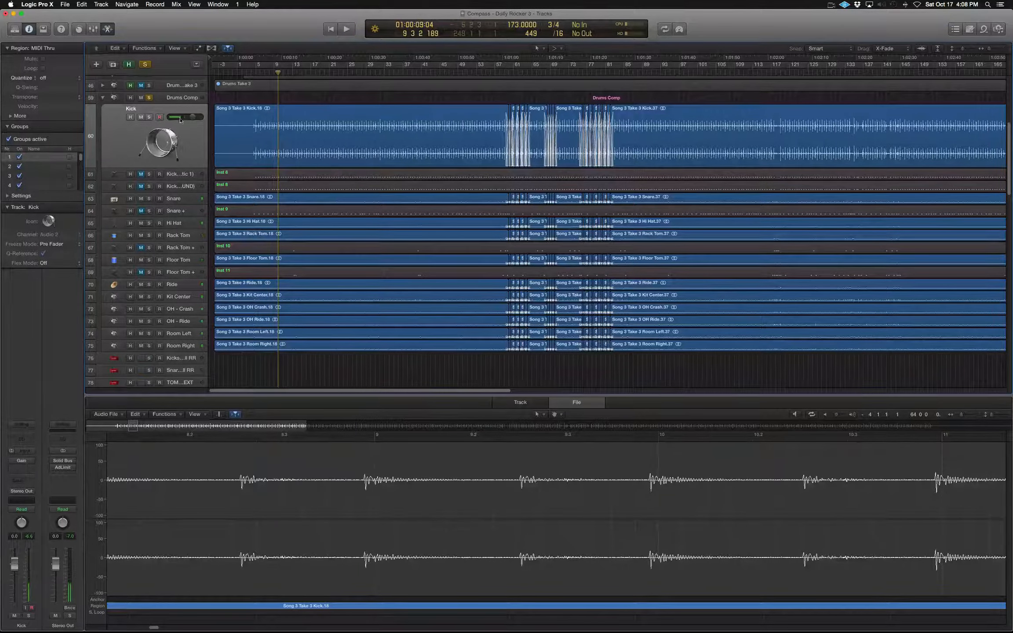
Solo the original Kick track, listen to it for several bars and turn its solo off again
{"action": "left_click", "coordinate": [148, 117]}
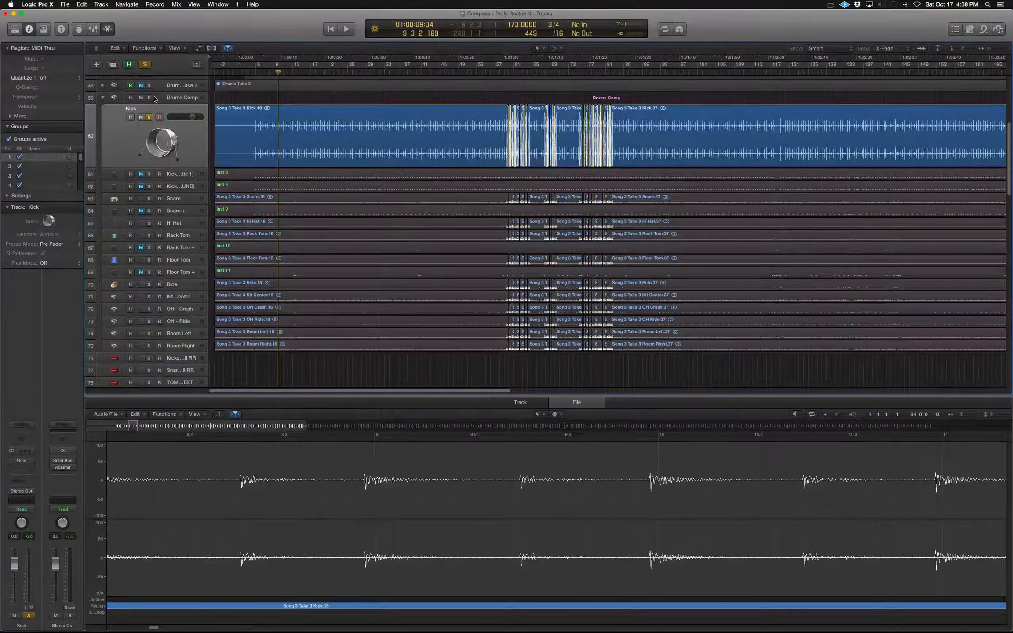
{"action": "key", "text": "space"}
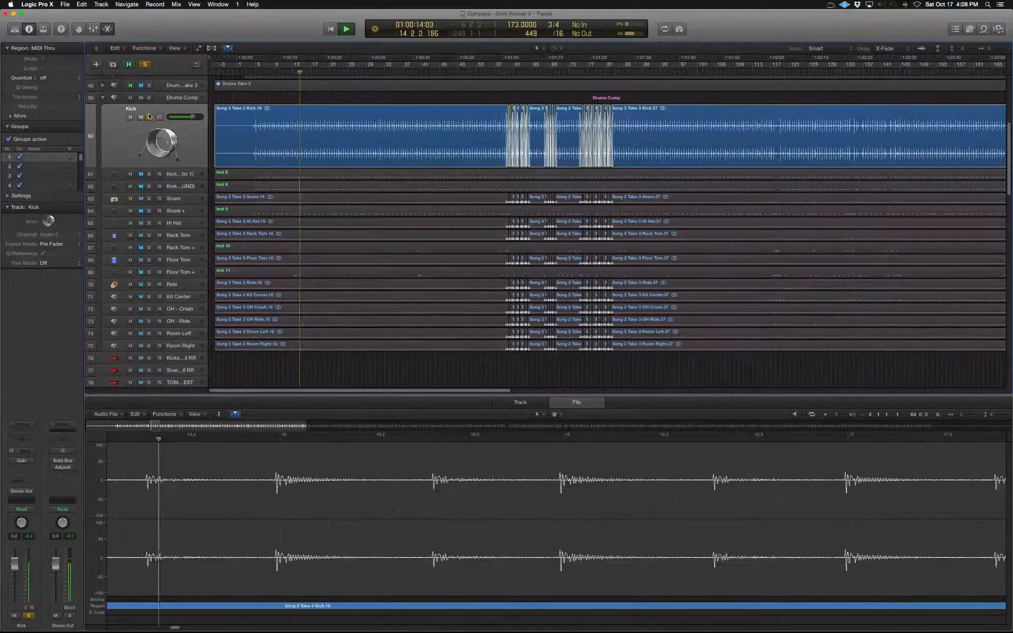
{"action": "key", "text": "space"}
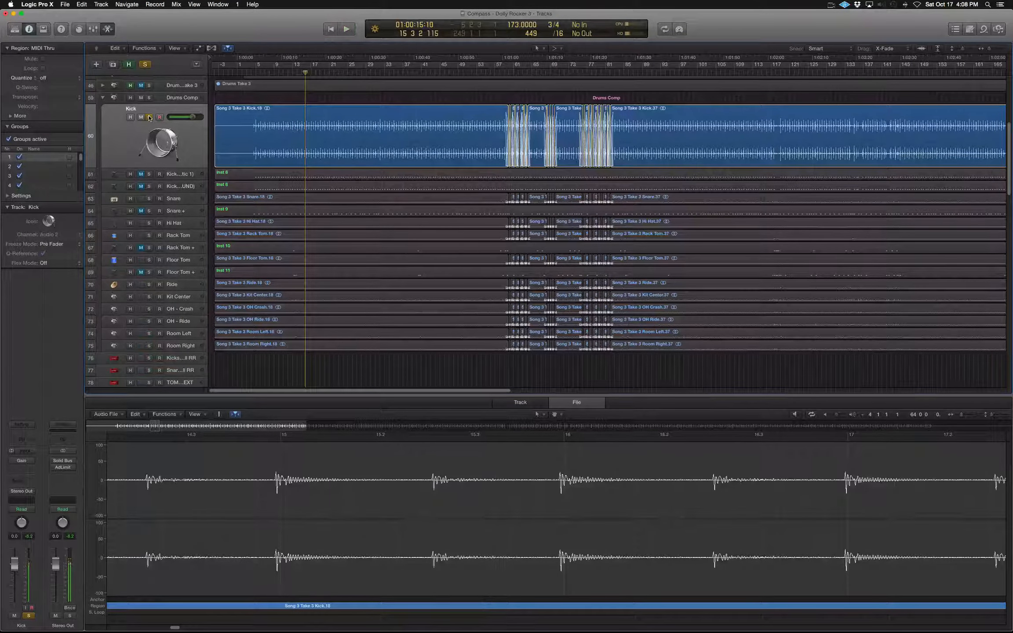
{"action": "left_click", "coordinate": [150, 117]}
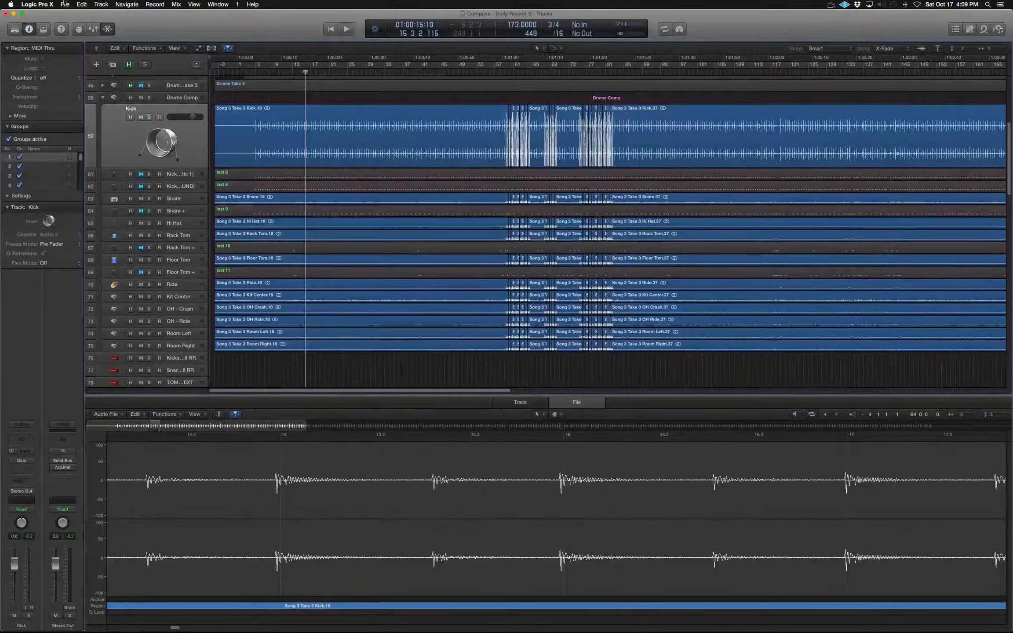
{"action": "left_click", "coordinate": [100, 4]}
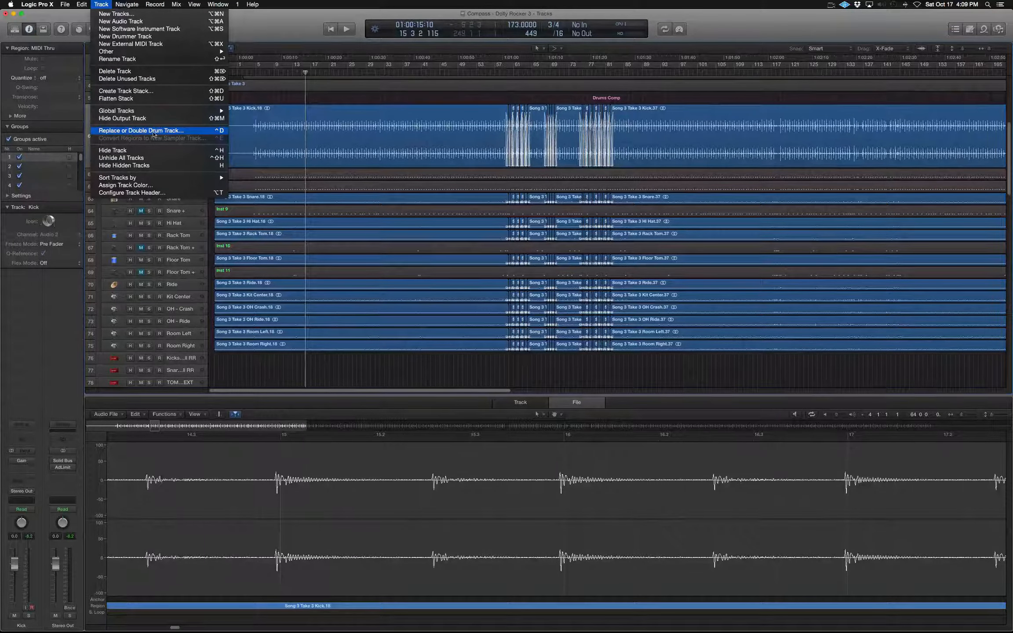
{"action": "left_click", "coordinate": [154, 130]}
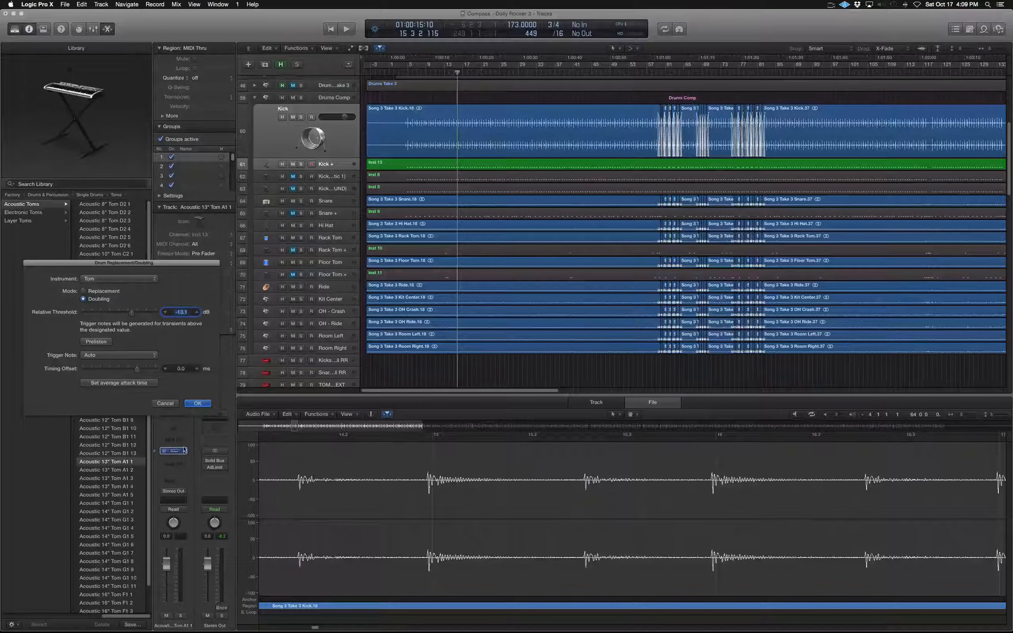
{"action": "left_click", "coordinate": [165, 403]}
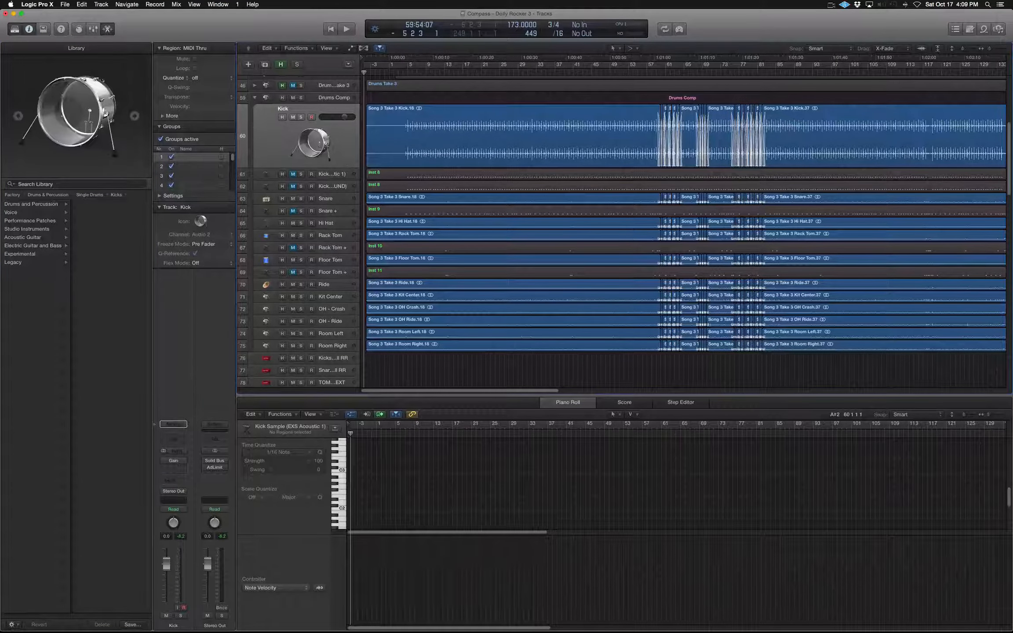
{"action": "left_click", "coordinate": [13, 29]}
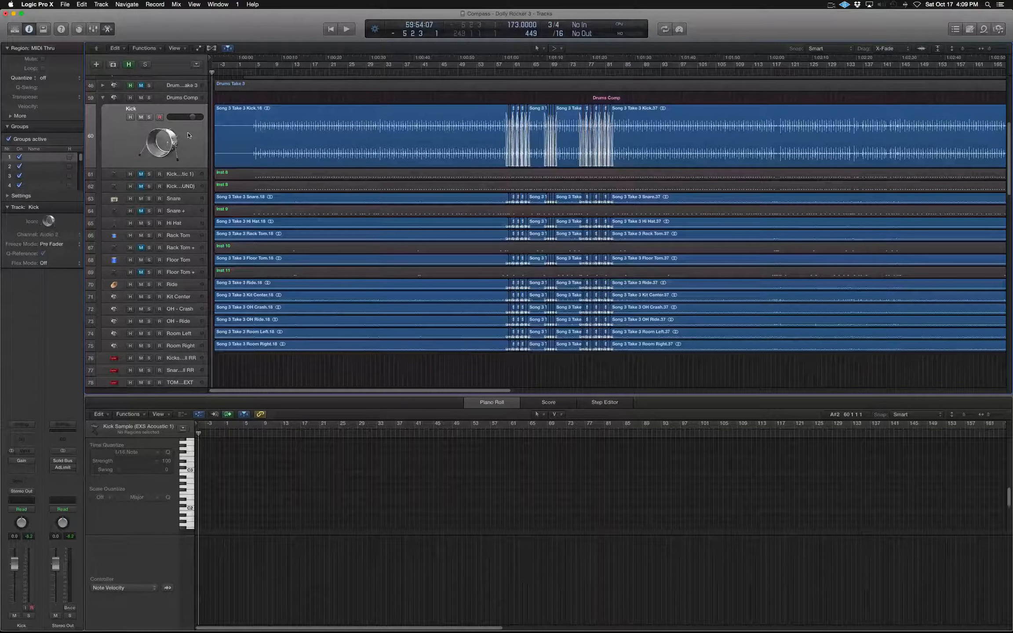
Unmute the Kick Sample (EXS Acoustic 1) track and solo it while playing from bar 4
{"action": "left_click", "coordinate": [175, 176]}
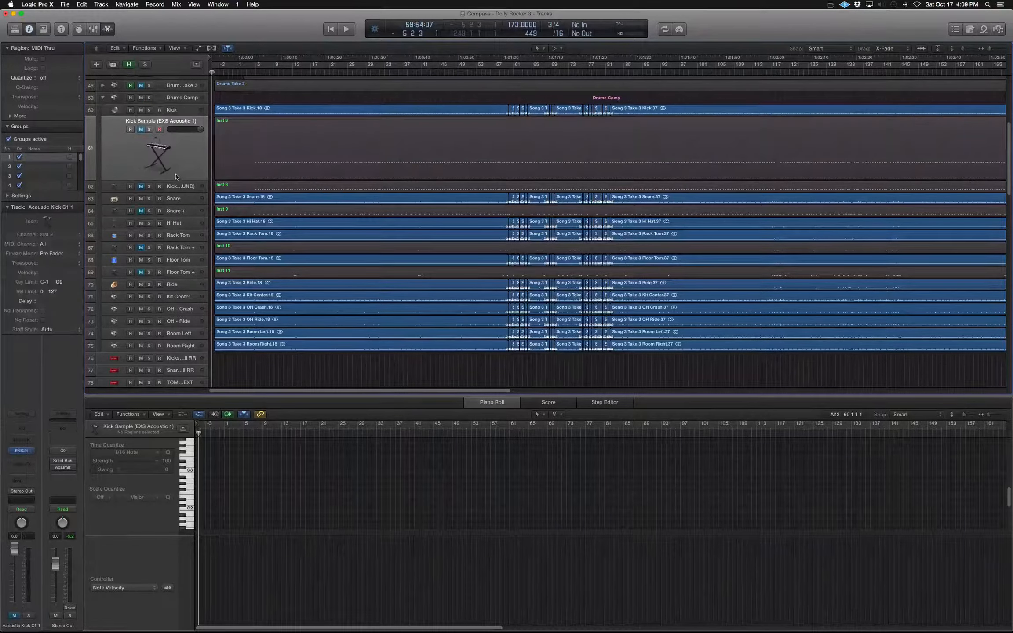
{"action": "left_click", "coordinate": [141, 130]}
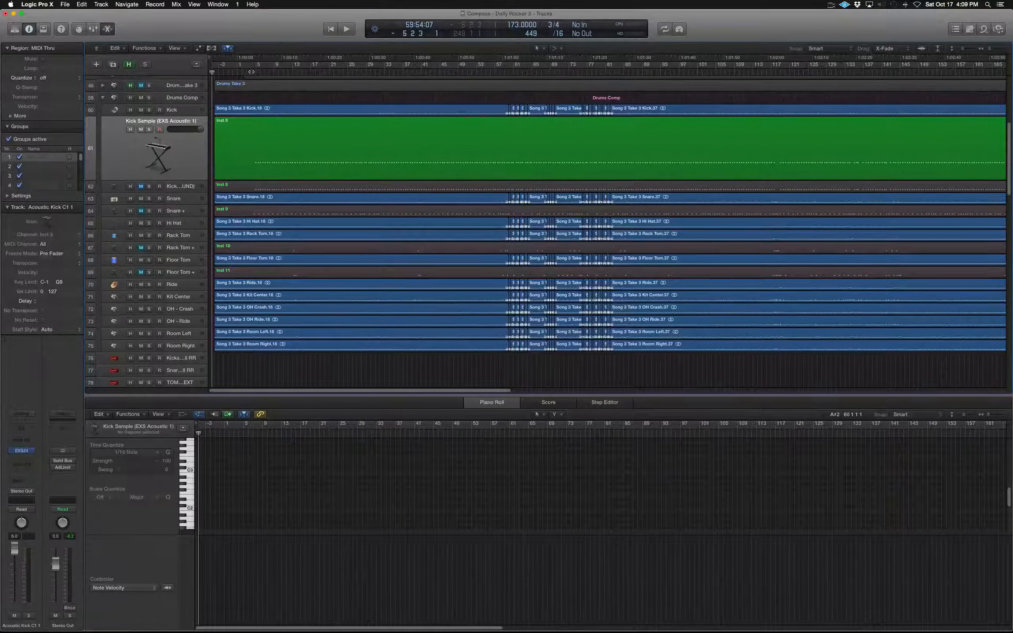
{"action": "left_click", "coordinate": [251, 72]}
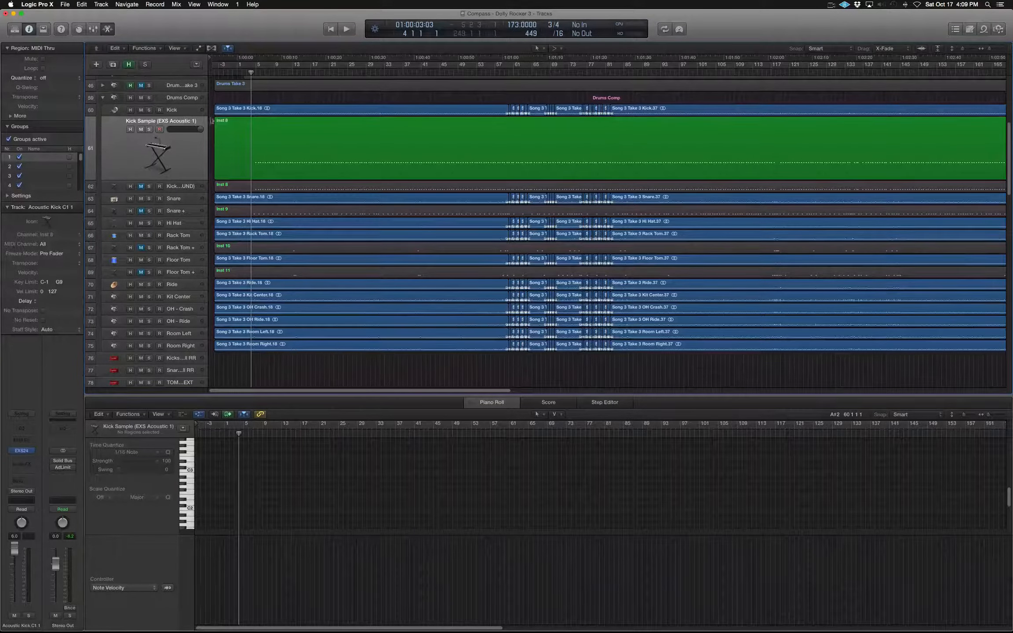
{"action": "key", "text": "space"}
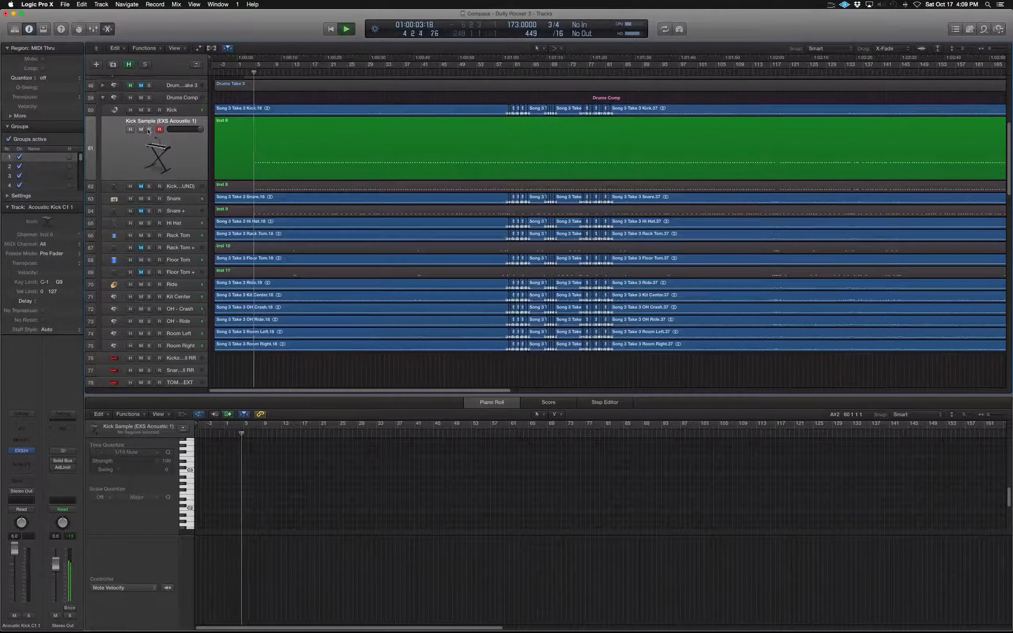
{"action": "left_click", "coordinate": [149, 129]}
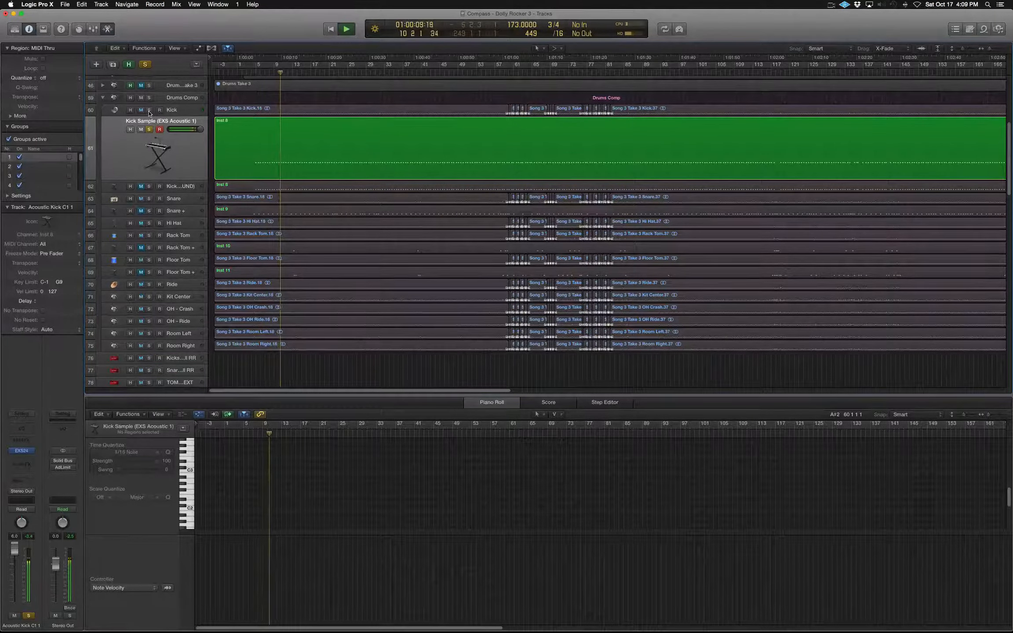
Compare the original Kick with the acoustic kick sample by swapping their solos during playback, ending with the sample soloed and playback stopped
{"action": "left_click", "coordinate": [149, 110]}
{"action": "left_click", "coordinate": [148, 129]}
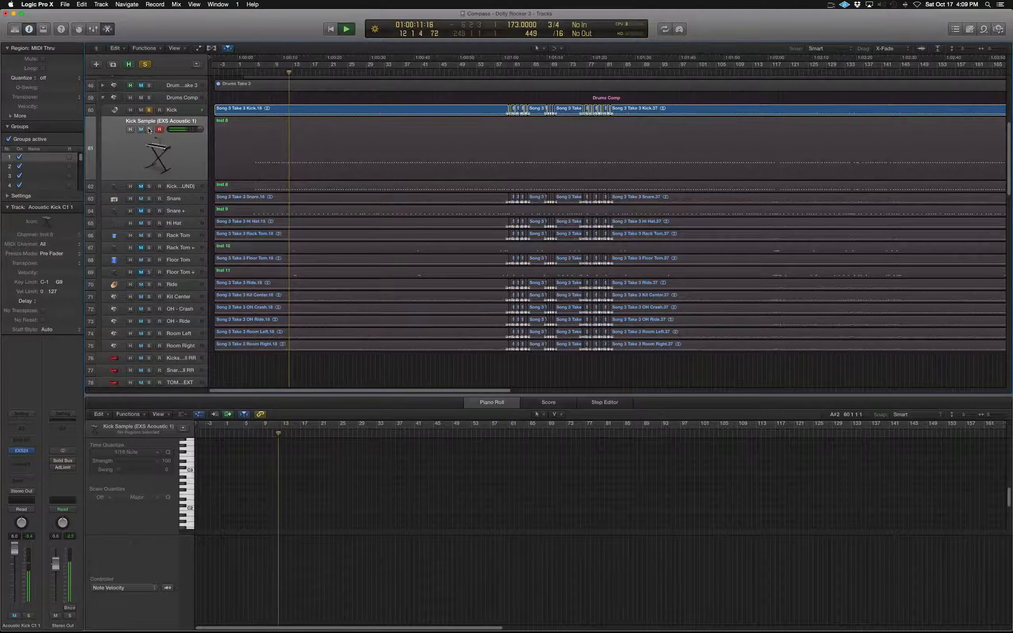
{"action": "left_click", "coordinate": [148, 128]}
{"action": "left_click", "coordinate": [150, 110]}
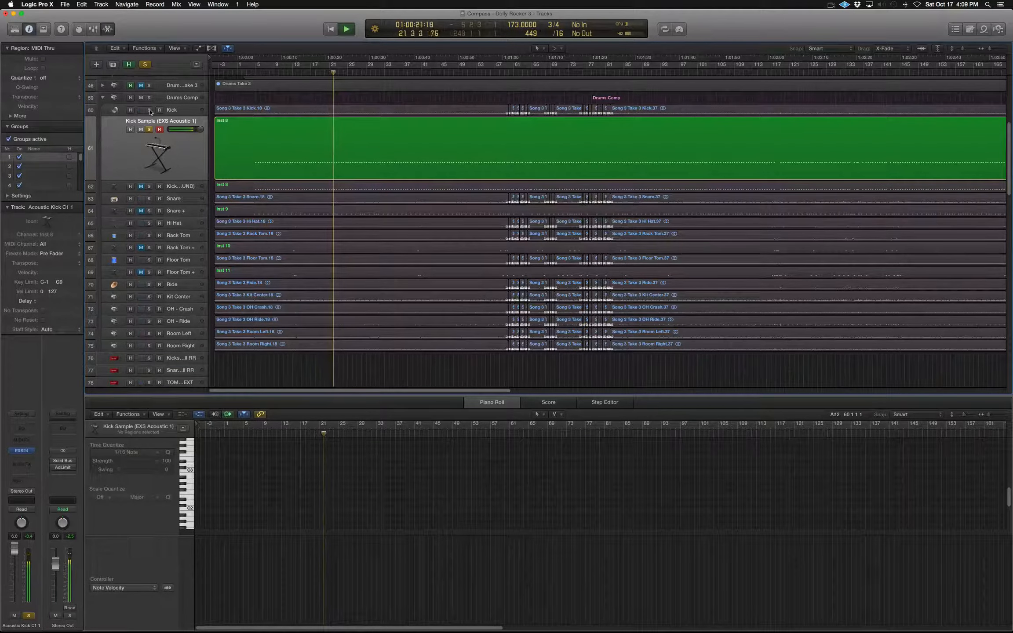
{"action": "key", "text": "space"}
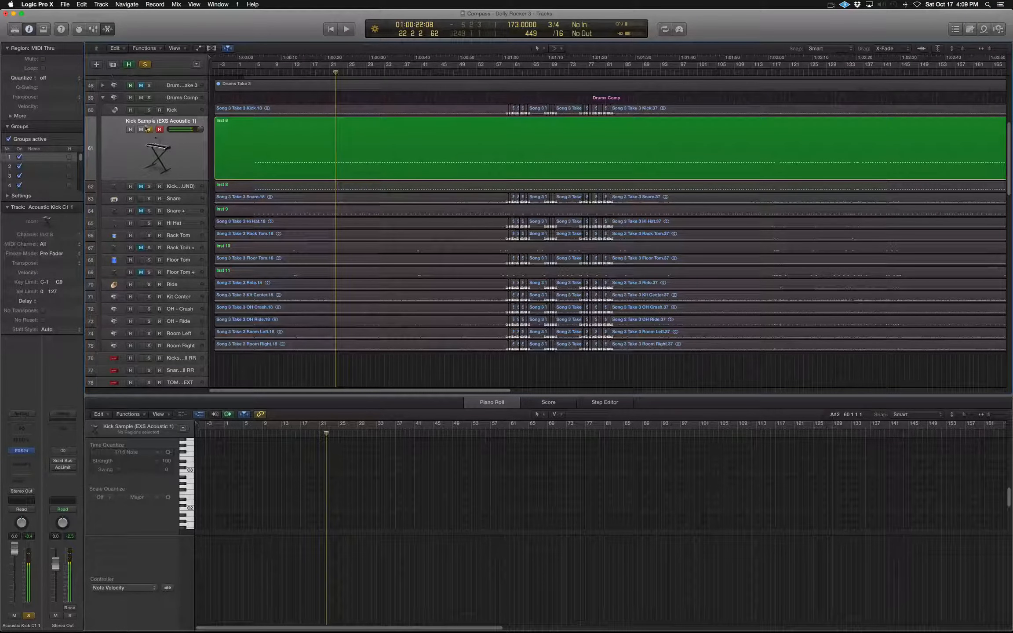
Try a longer ENV 2 decay in the kick sample's EXS24 during playback, return it to its earlier position and close the instrument
{"action": "left_click", "coordinate": [21, 451]}
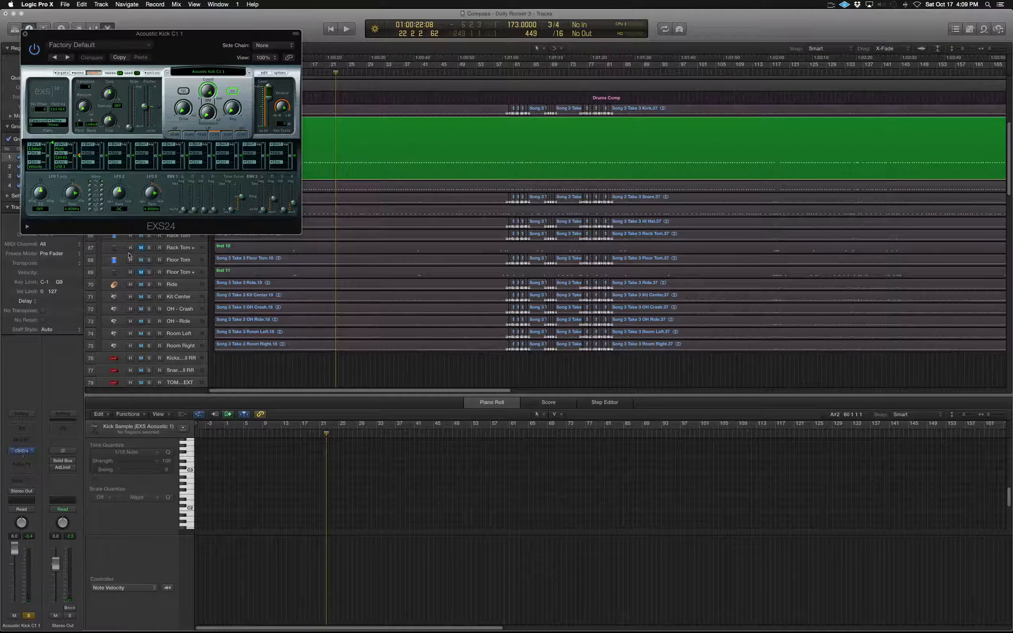
{"action": "left_click_drag", "start_coordinate": [123, 37], "coordinate": [235, 51]}
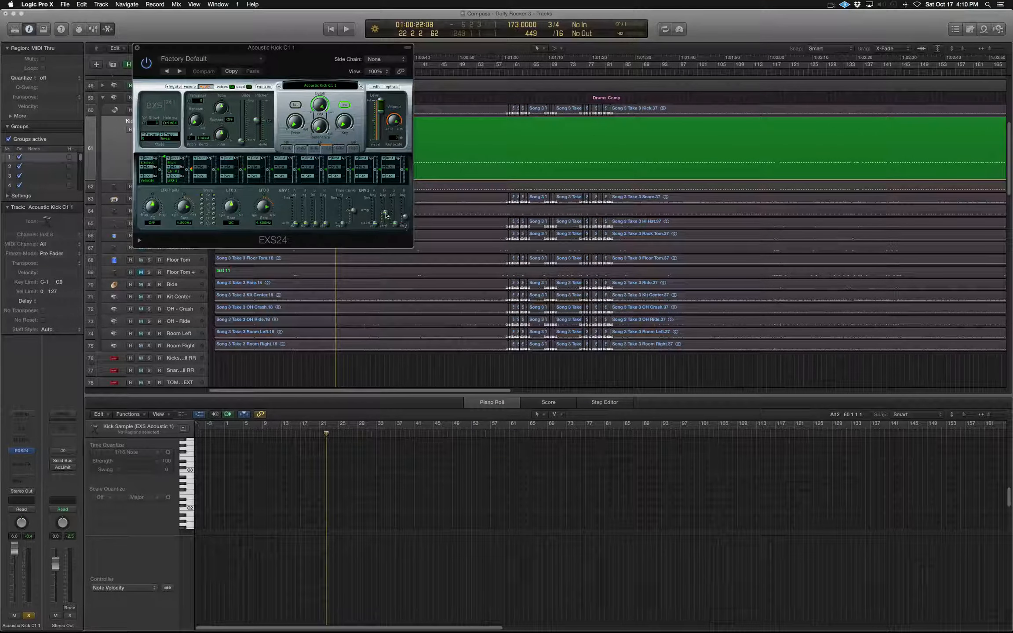
{"action": "key", "text": "space"}
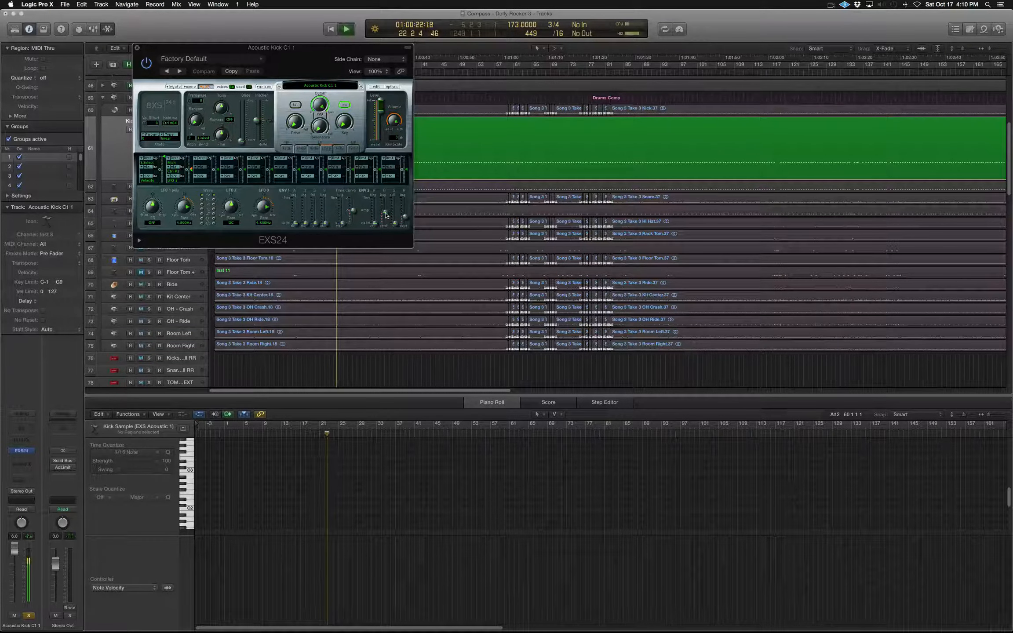
{"action": "left_click_drag", "start_coordinate": [386, 215], "coordinate": [387, 202]}
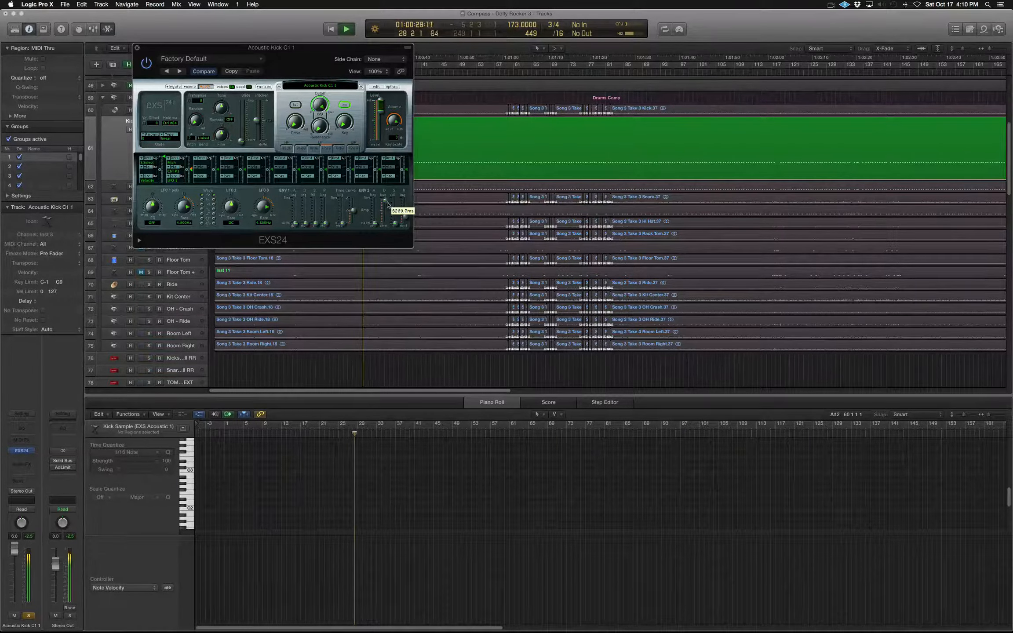
{"action": "left_click_drag", "start_coordinate": [388, 202], "coordinate": [387, 215]}
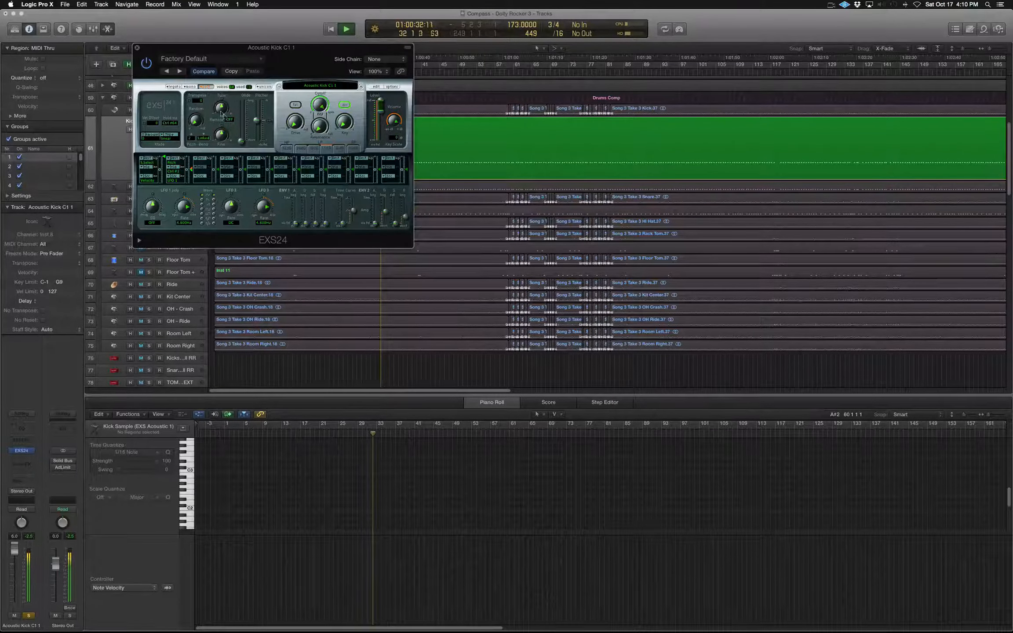
{"action": "left_click", "coordinate": [134, 47]}
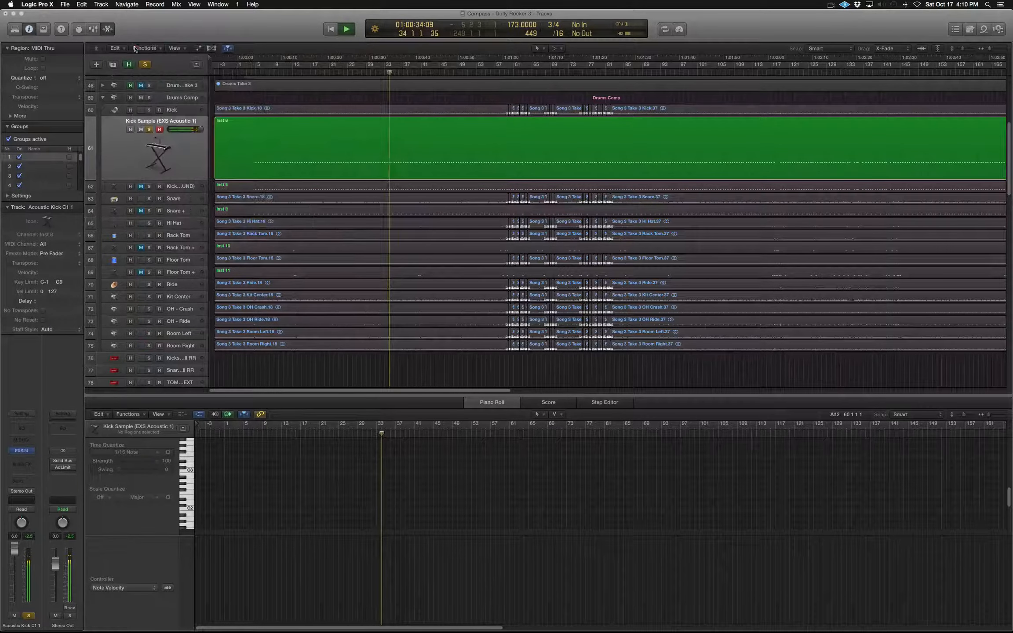
{"action": "key", "text": "space"}
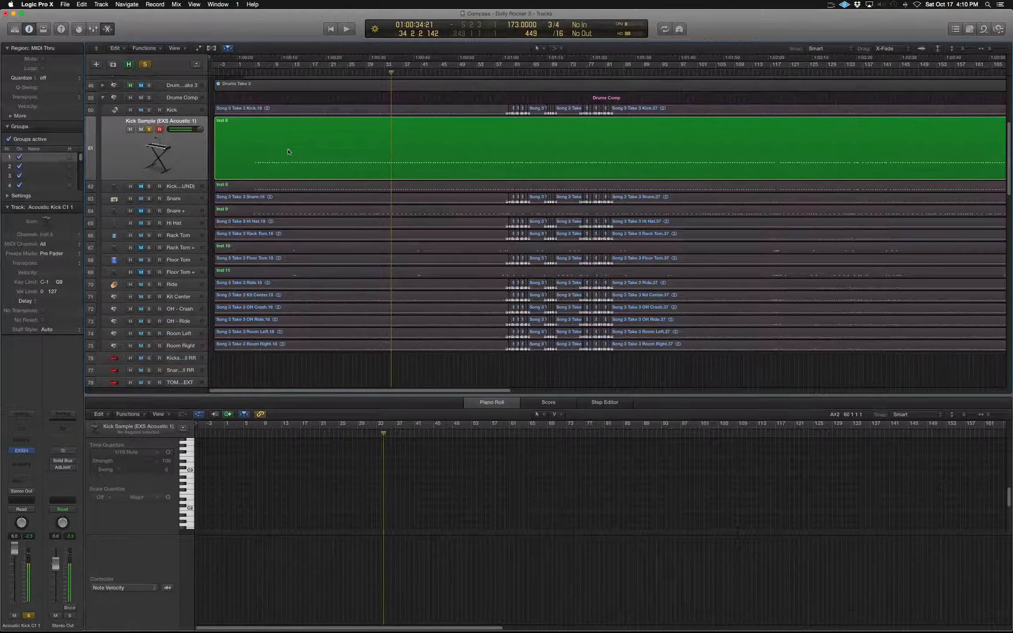
Show the Kick Sample's Inst 8 region in the Piano Roll and play it from bar 11 to hear its note velocities
{"action": "left_click", "coordinate": [288, 152]}
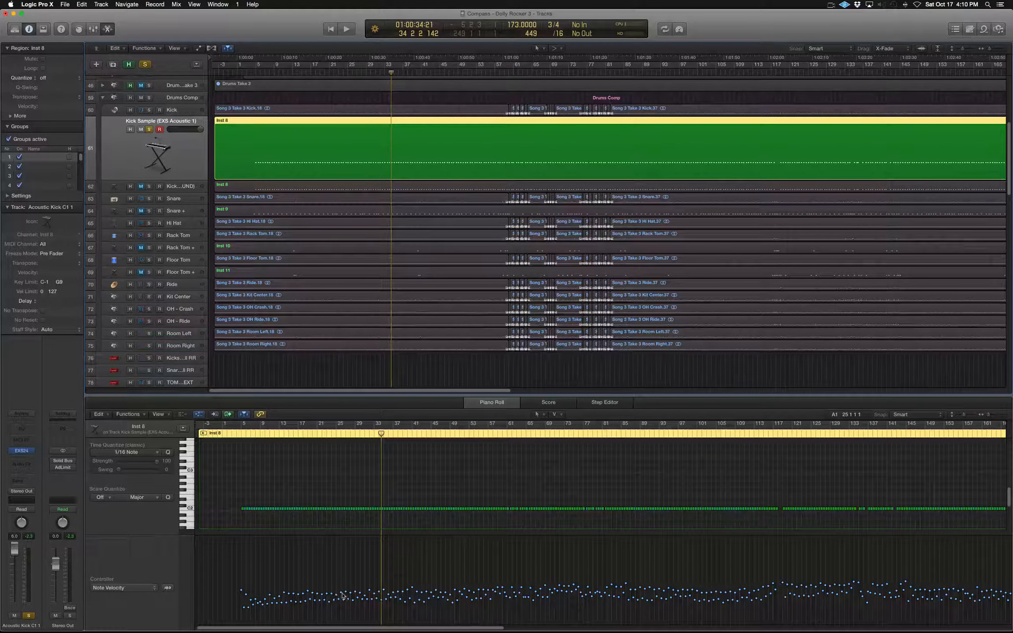
{"action": "left_click", "coordinate": [270, 434]}
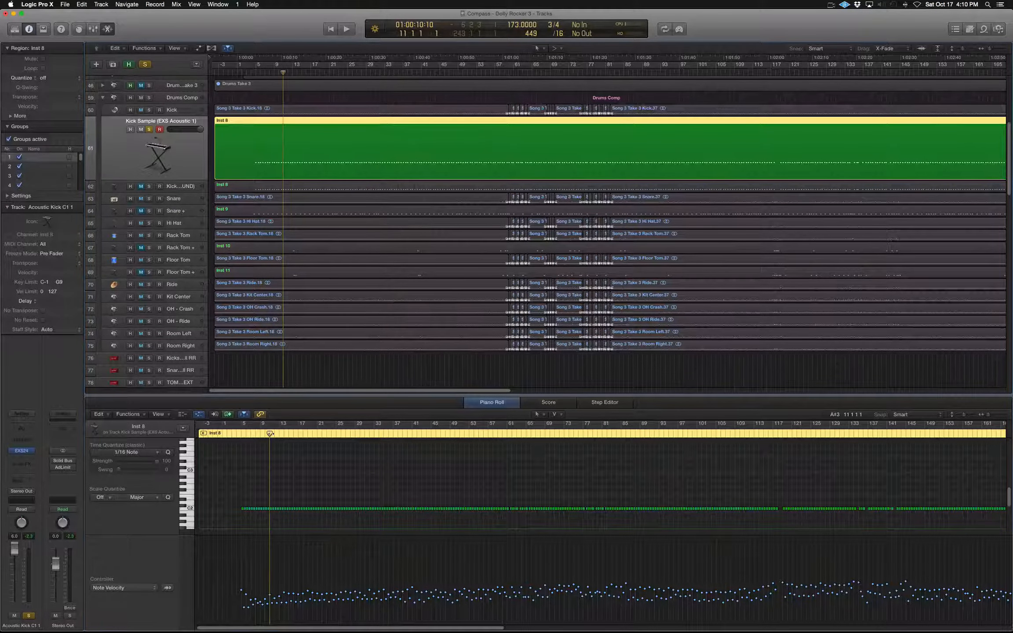
{"action": "key", "text": "space"}
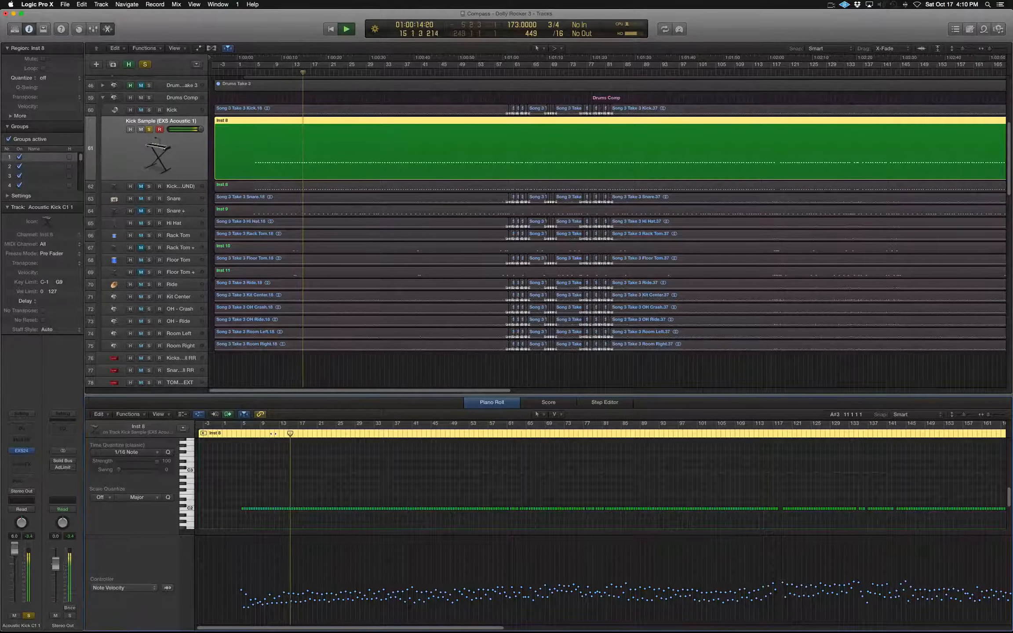
{"action": "key", "text": "space"}
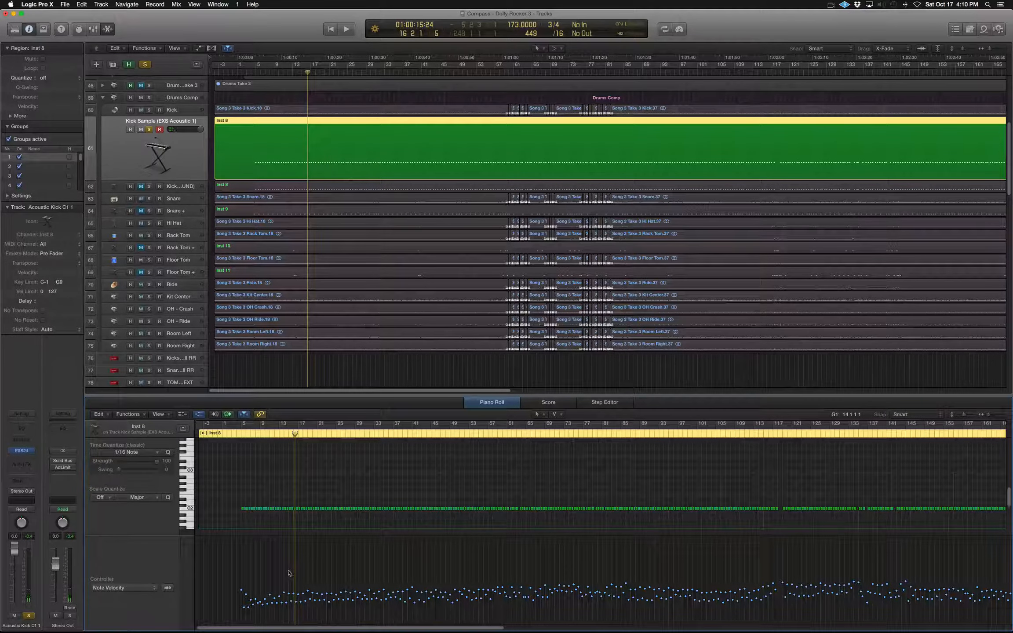
Try a steadily rising velocity line across the kick notes from bar 5 to about bar 49, and undo it
{"action": "left_click", "coordinate": [233, 583]}
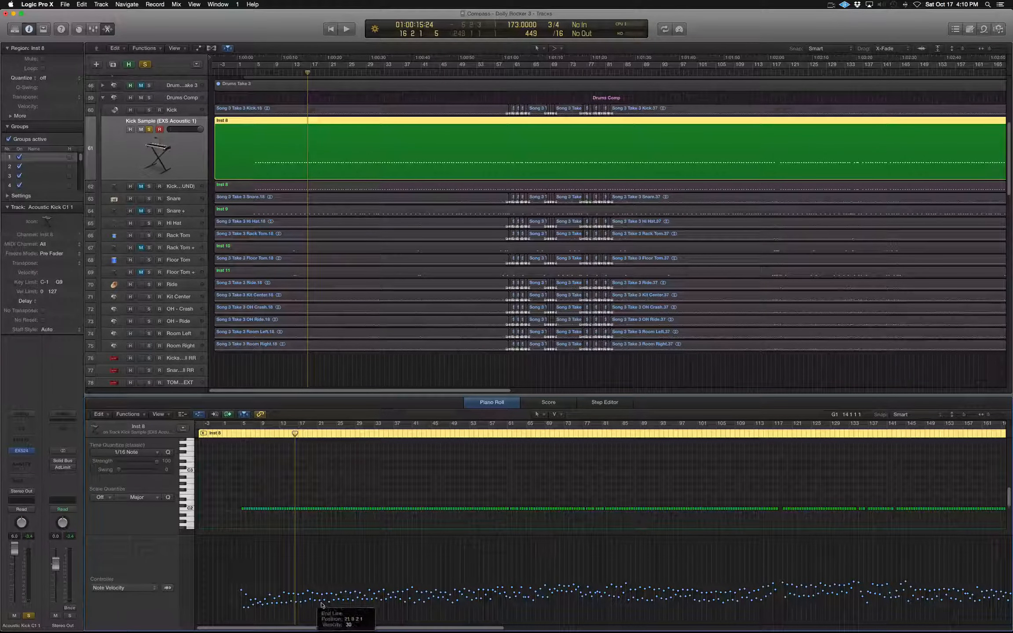
{"action": "left_click", "coordinate": [458, 554]}
{"action": "key", "text": "t"}
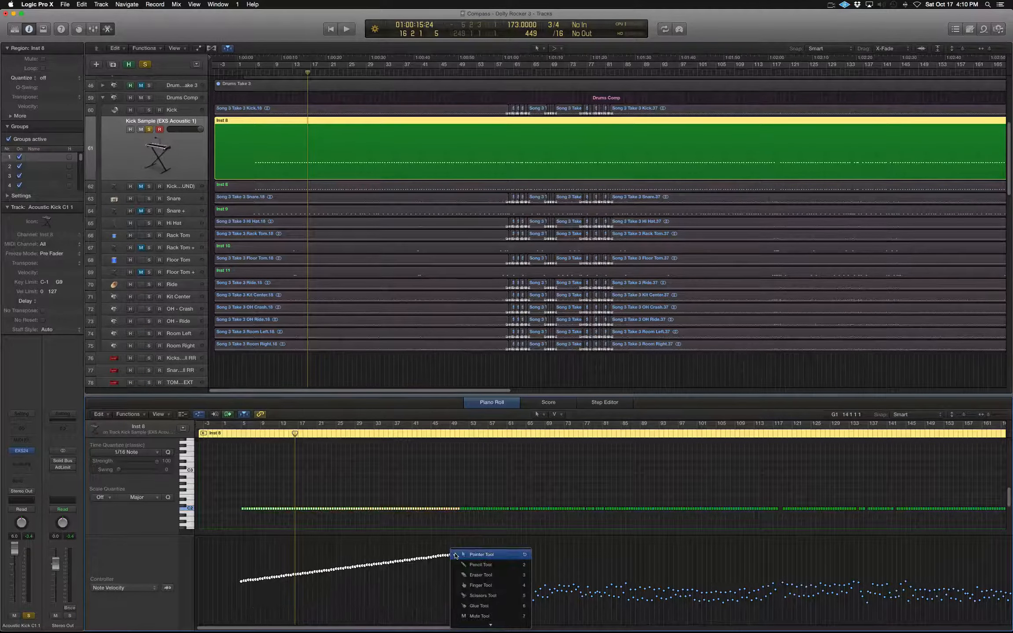
{"action": "key", "text": "Escape"}
{"action": "key", "text": "super+z"}
Clear the note selection and play a short passage of the soloed kick sample with its original velocities
{"action": "left_click", "coordinate": [364, 568]}
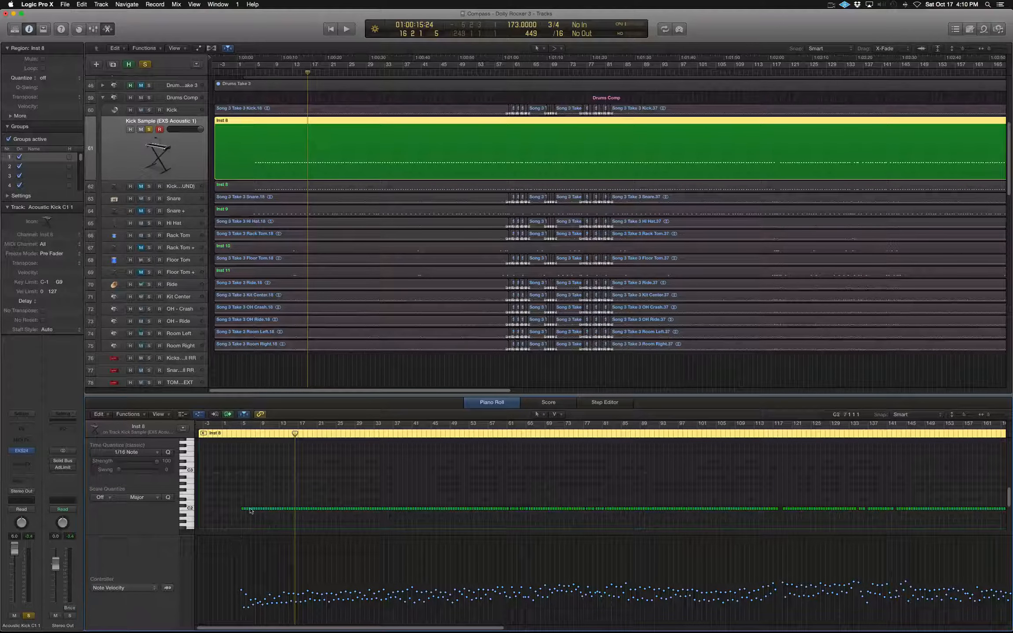
{"action": "key", "text": "space"}
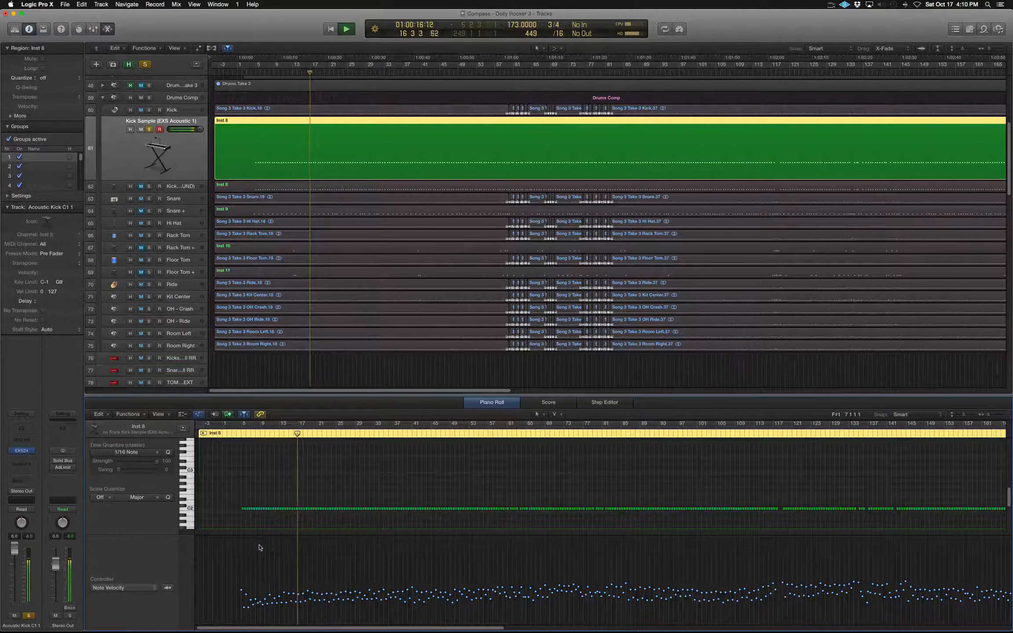
{"action": "key", "text": "space"}
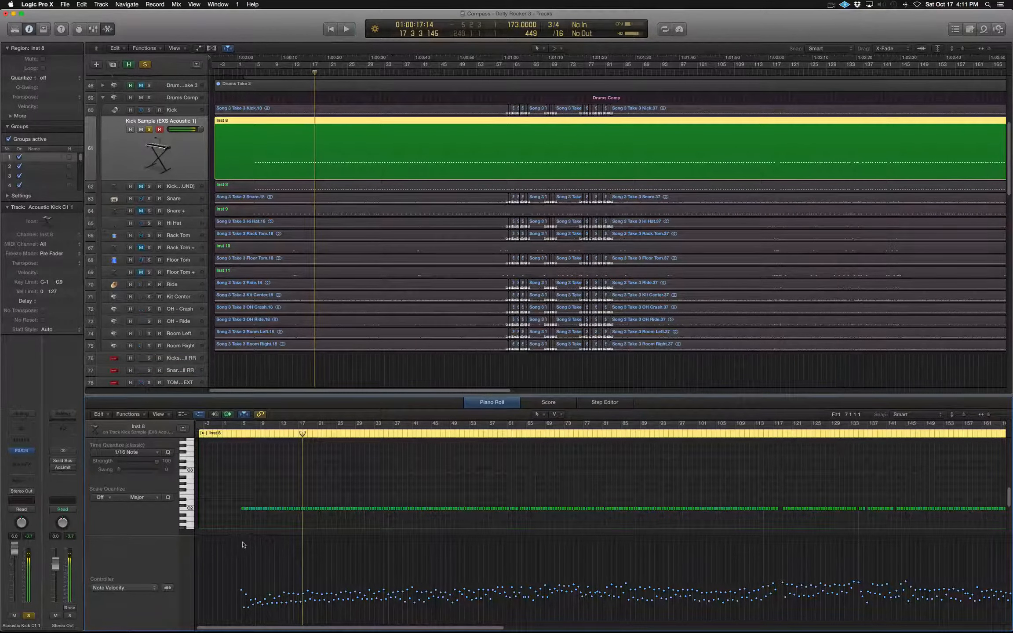
Try a near-maximum velocity line across the kick notes from bar 5 to about bar 49, play it from bar 17, and undo it
{"action": "left_click", "coordinate": [242, 544]}
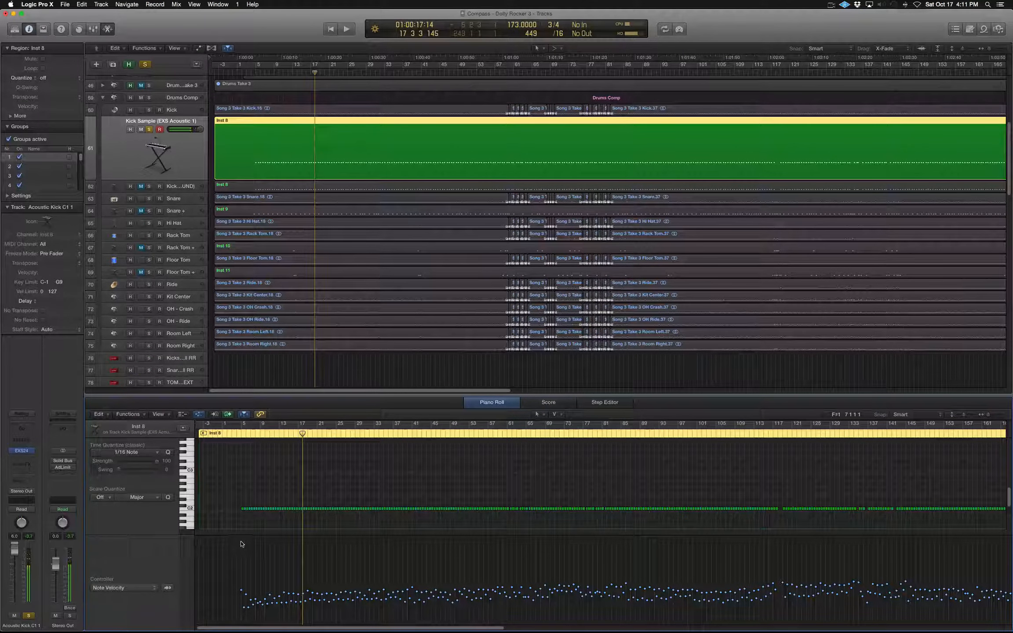
{"action": "left_click", "coordinate": [458, 532]}
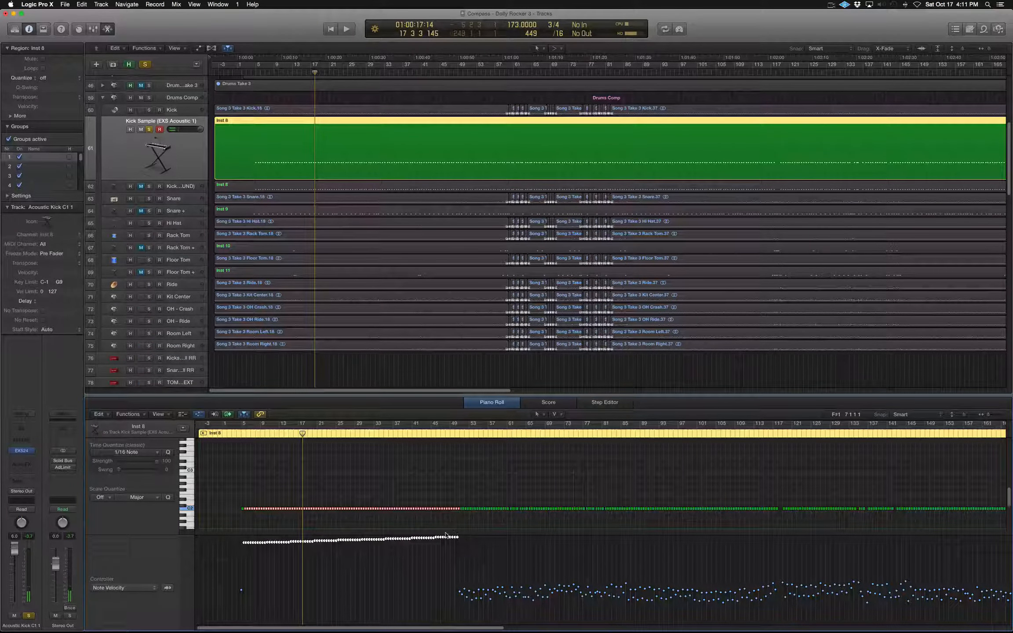
{"action": "key", "text": "space"}
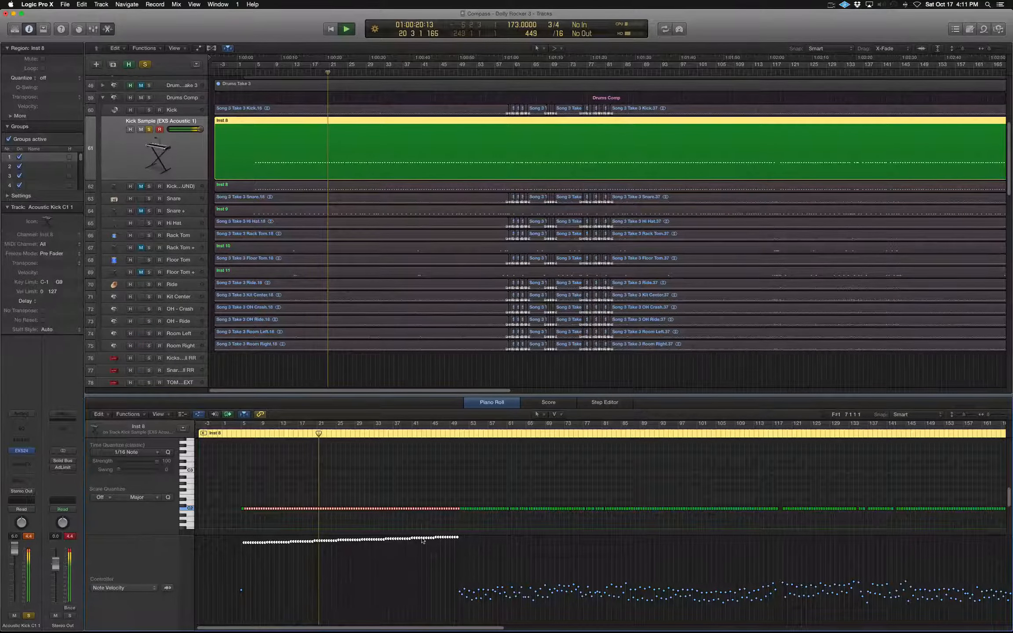
{"action": "key", "text": "space"}
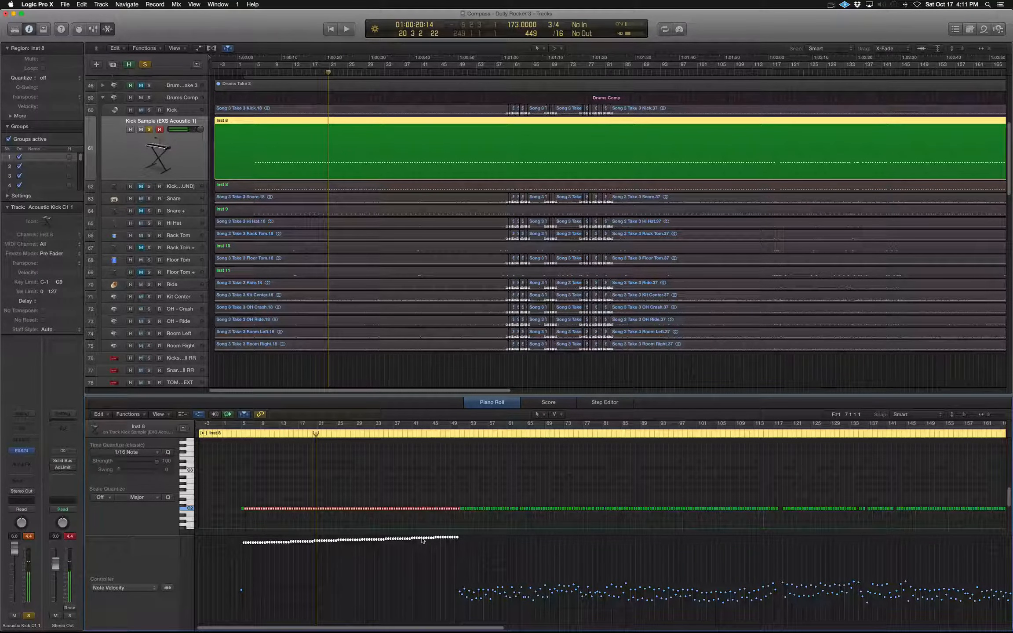
{"action": "key", "text": "super+z"}
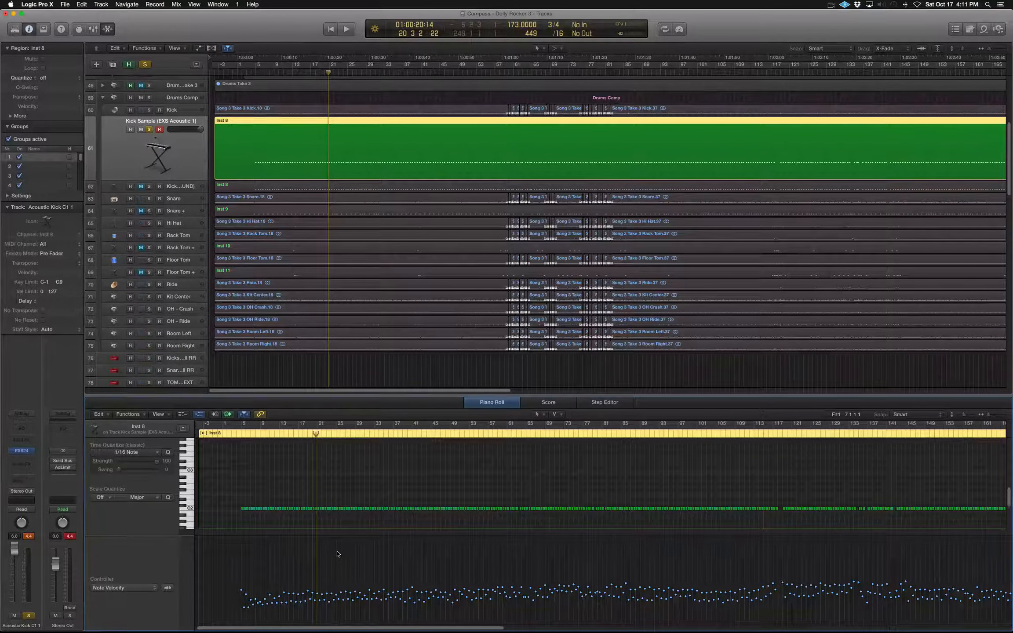
Place the playhead at bar 13, examine the Kicks All kit in Battery 4 on the Kick Sample (THAT SOUND) track, and close the instrument
{"action": "left_click", "coordinate": [282, 435]}
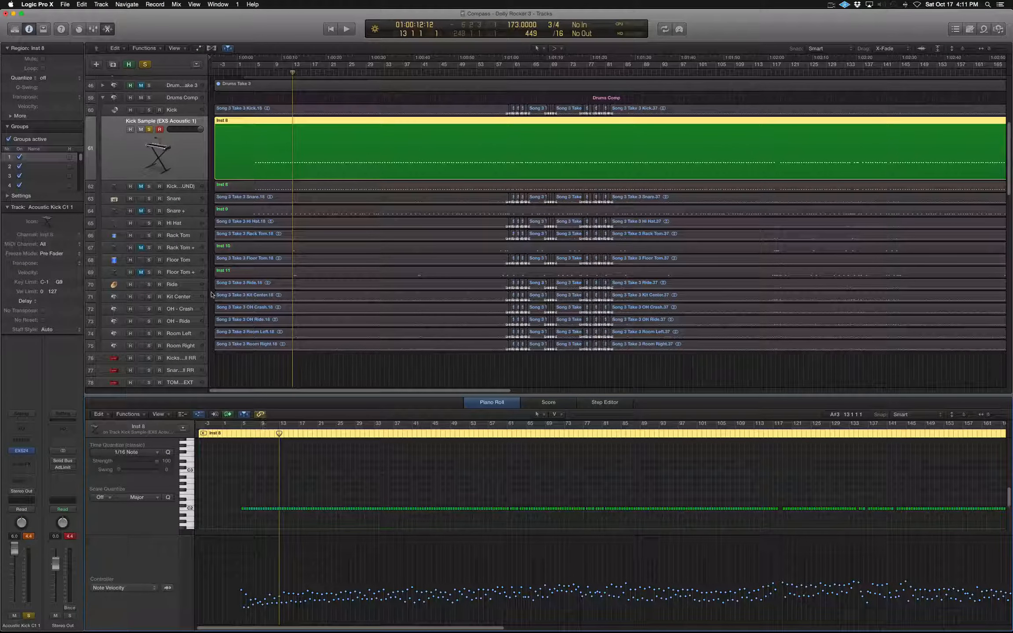
{"action": "left_click", "coordinate": [177, 188]}
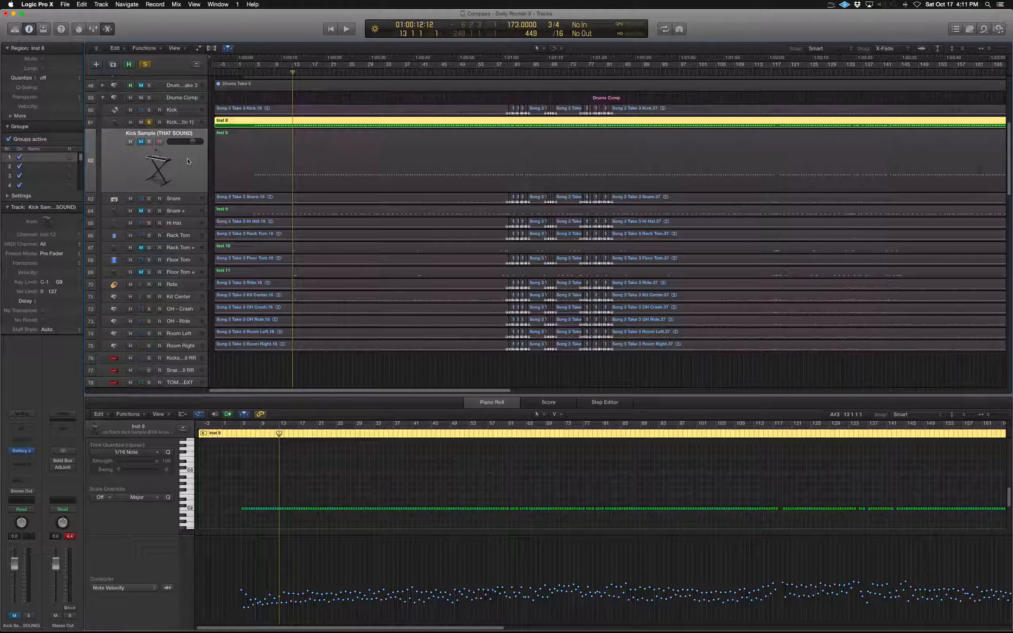
{"action": "left_click", "coordinate": [25, 453]}
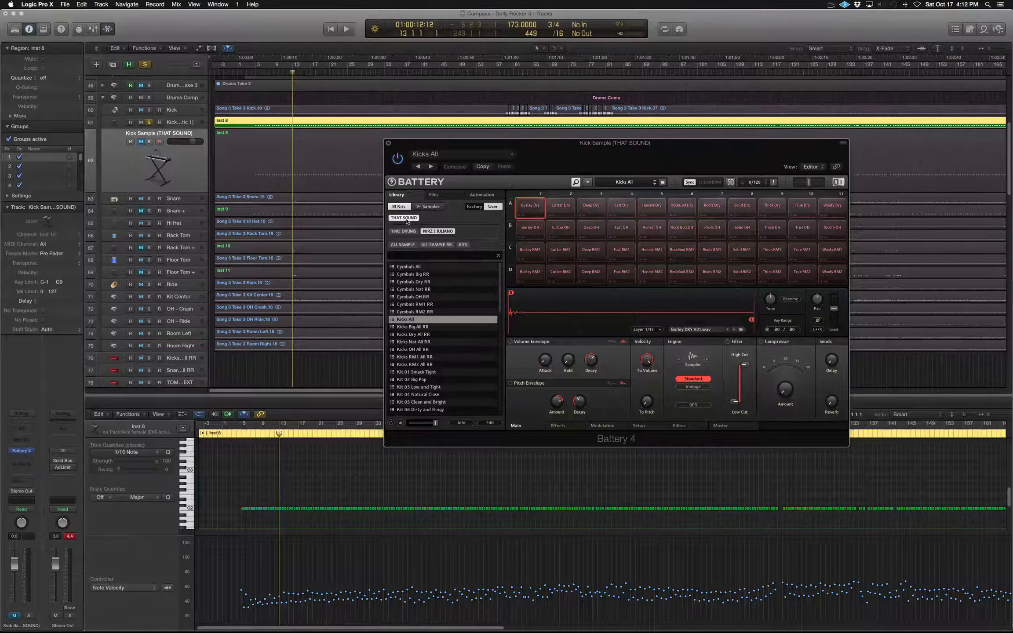
{"action": "left_click", "coordinate": [388, 144]}
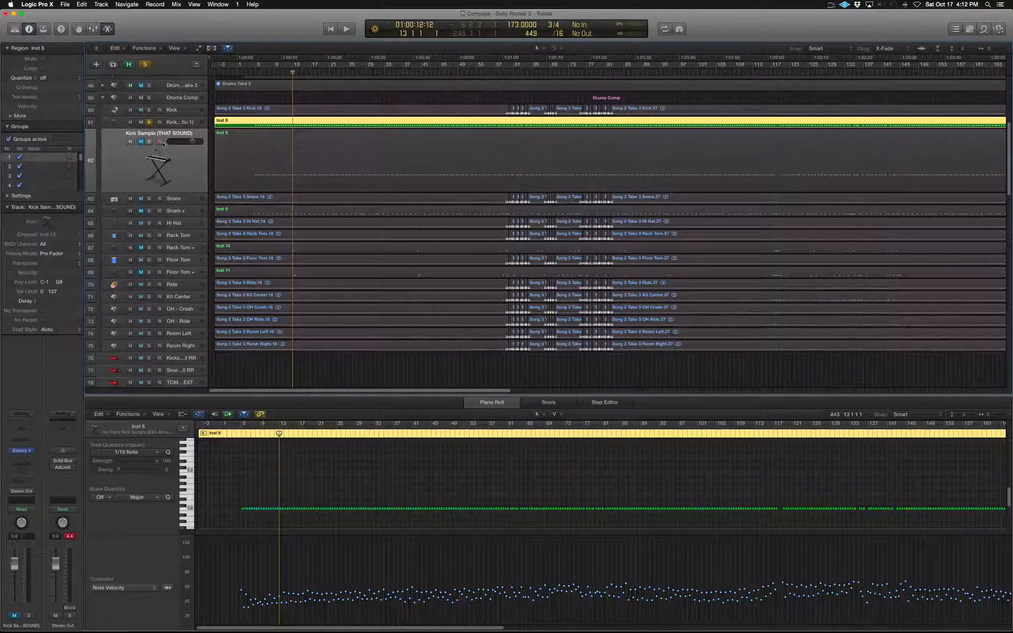
Solo Kick Sample (THAT SOUND) instead of the EXS kick, record-enable it and play a short passage from bar 13
{"action": "left_click", "coordinate": [149, 123]}
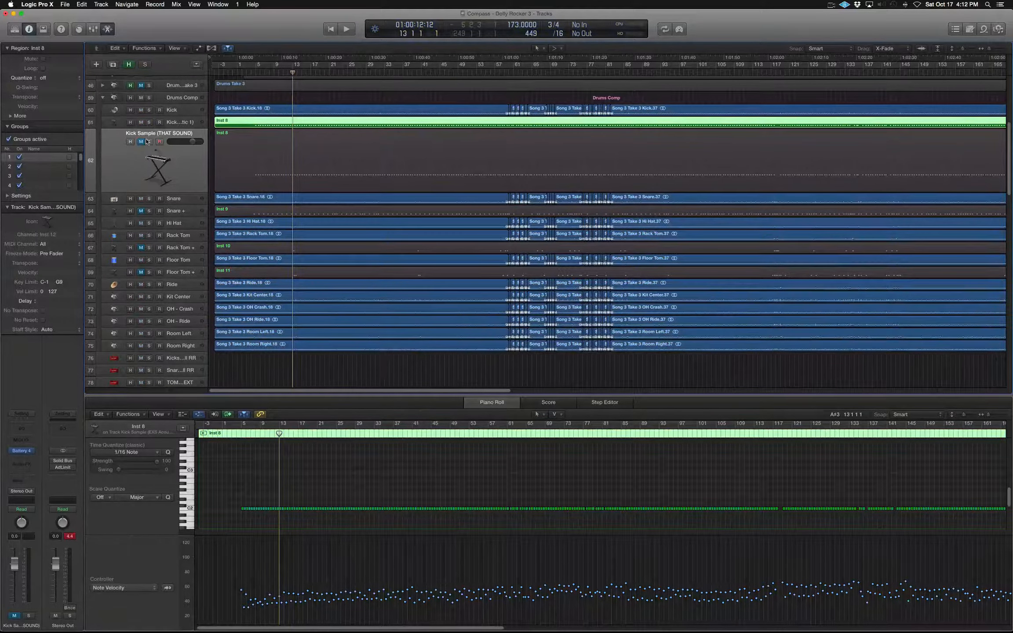
{"action": "left_click", "coordinate": [148, 142]}
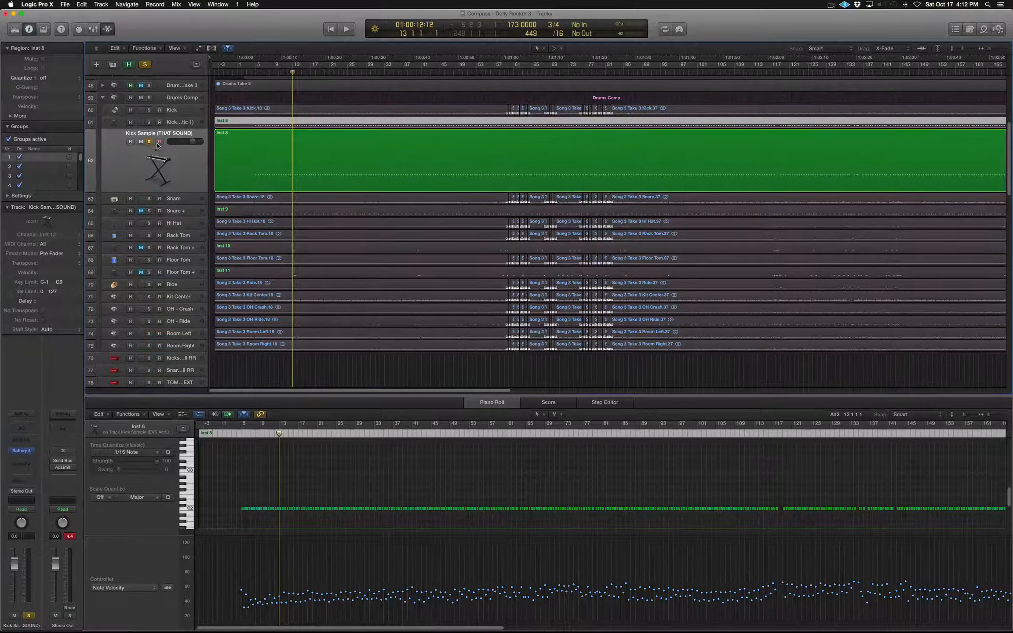
{"action": "left_click", "coordinate": [158, 142]}
{"action": "key", "text": "space"}
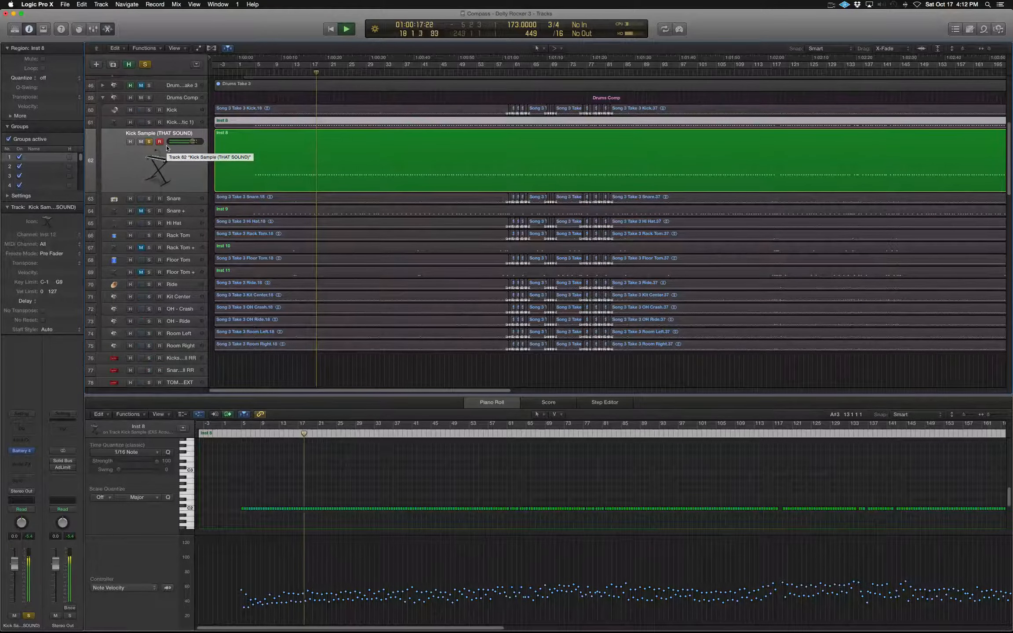
{"action": "key", "text": "space"}
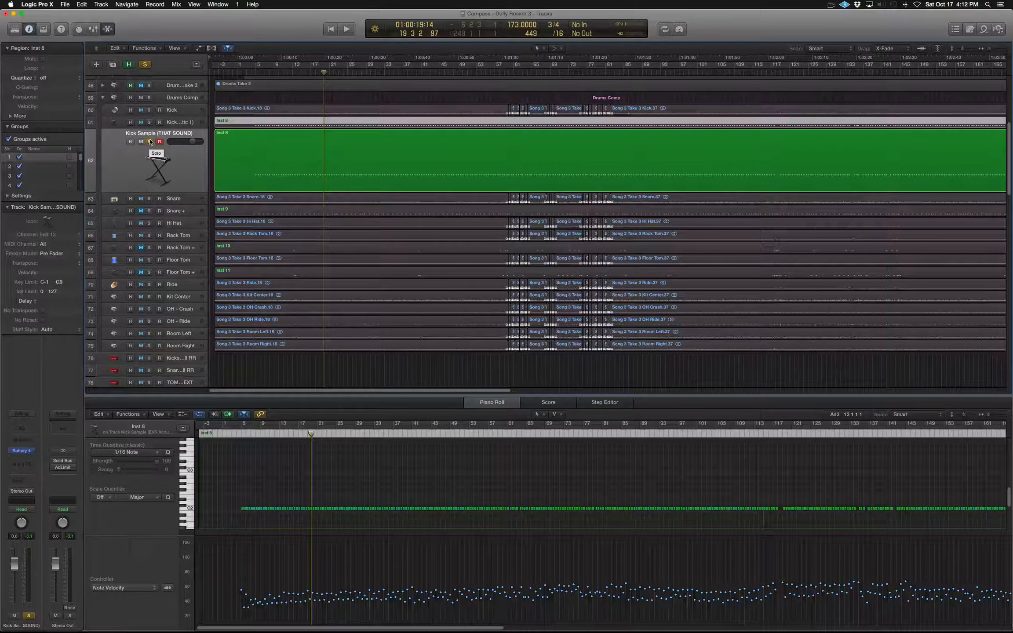
Move the solo to the EXS kick sample, play a few bars for comparison, and return the solo to Kick Sample (THAT SOUND)
{"action": "left_click", "coordinate": [149, 123]}
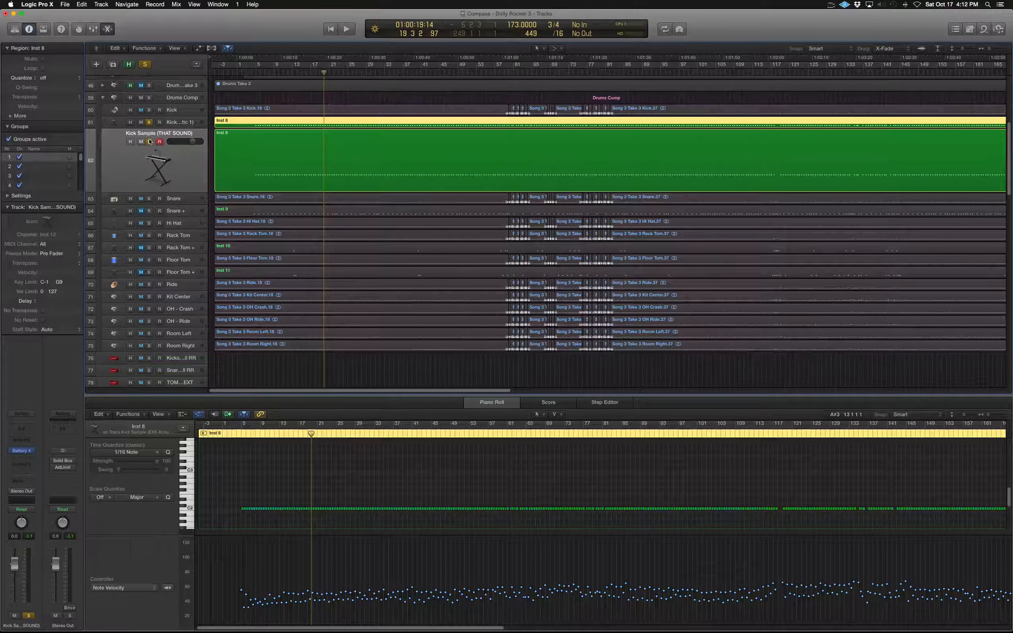
{"action": "left_click", "coordinate": [149, 141]}
{"action": "key", "text": "space"}
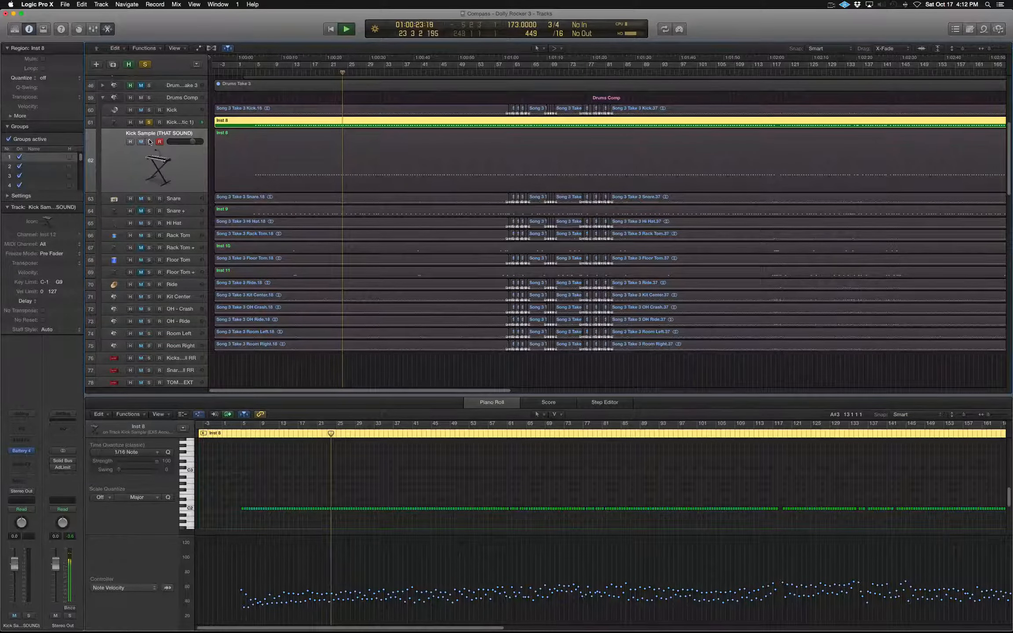
{"action": "key", "text": "space"}
{"action": "left_click", "coordinate": [150, 123]}
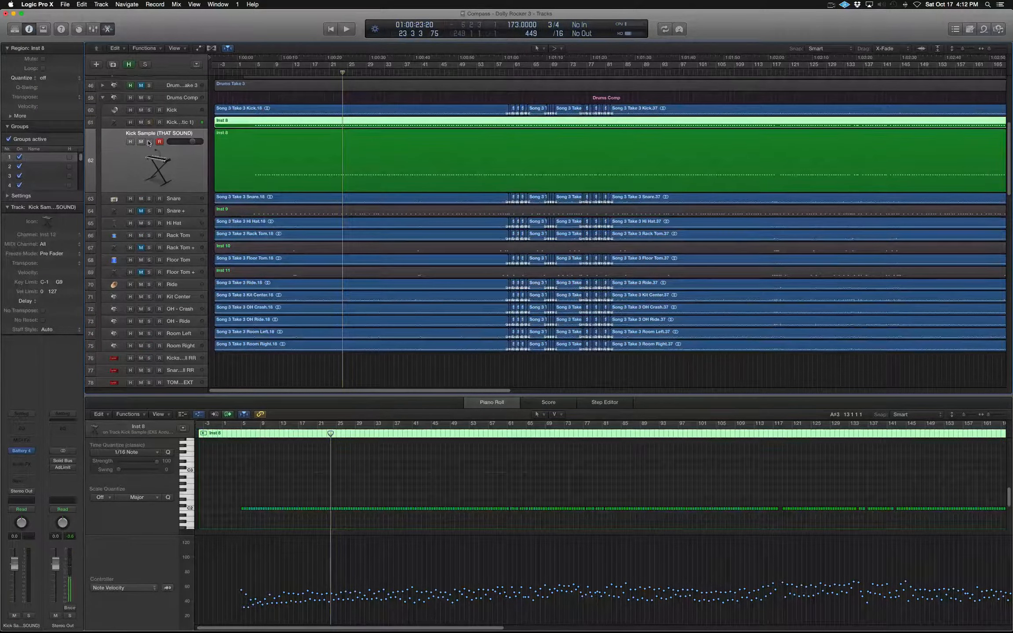
{"action": "left_click", "coordinate": [149, 142]}
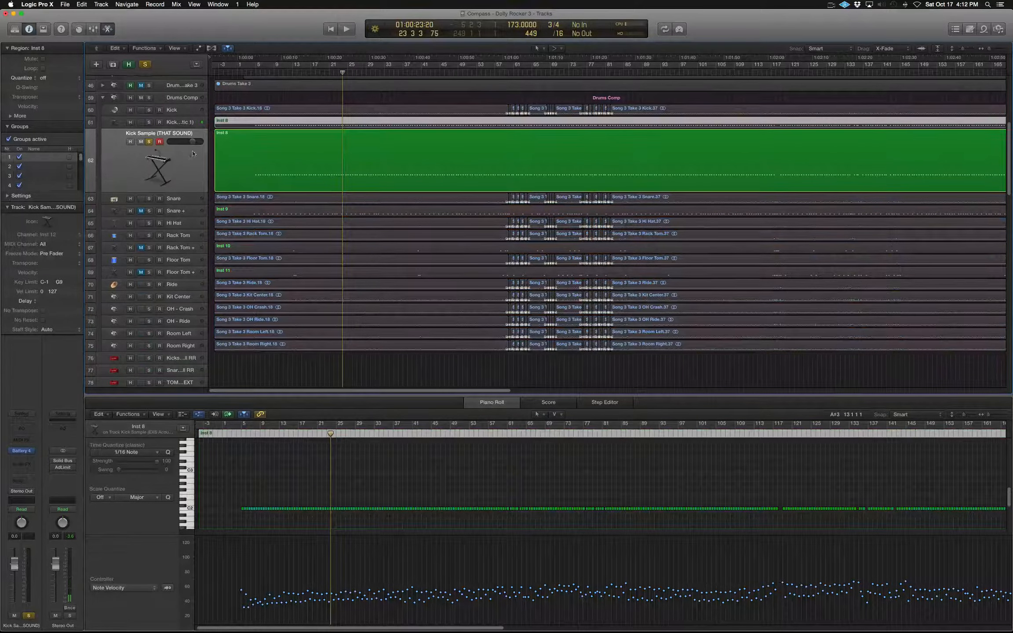
Select the Inst 8 region on the THAT SOUND track, open its Battery 4 instrument and play a short passage from bar 23
{"action": "left_click", "coordinate": [280, 151]}
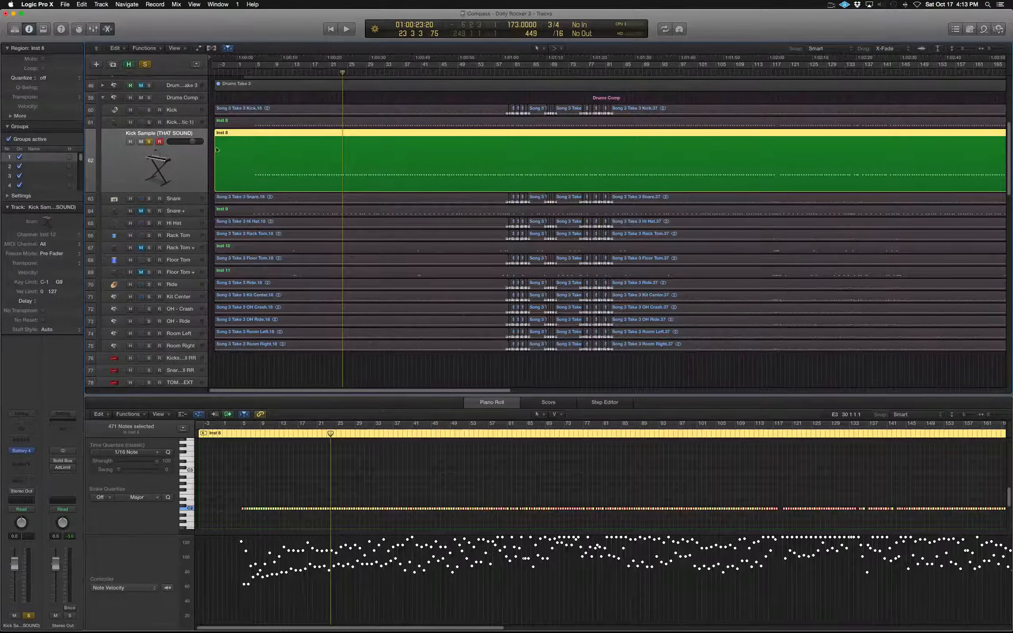
{"action": "left_click", "coordinate": [21, 450]}
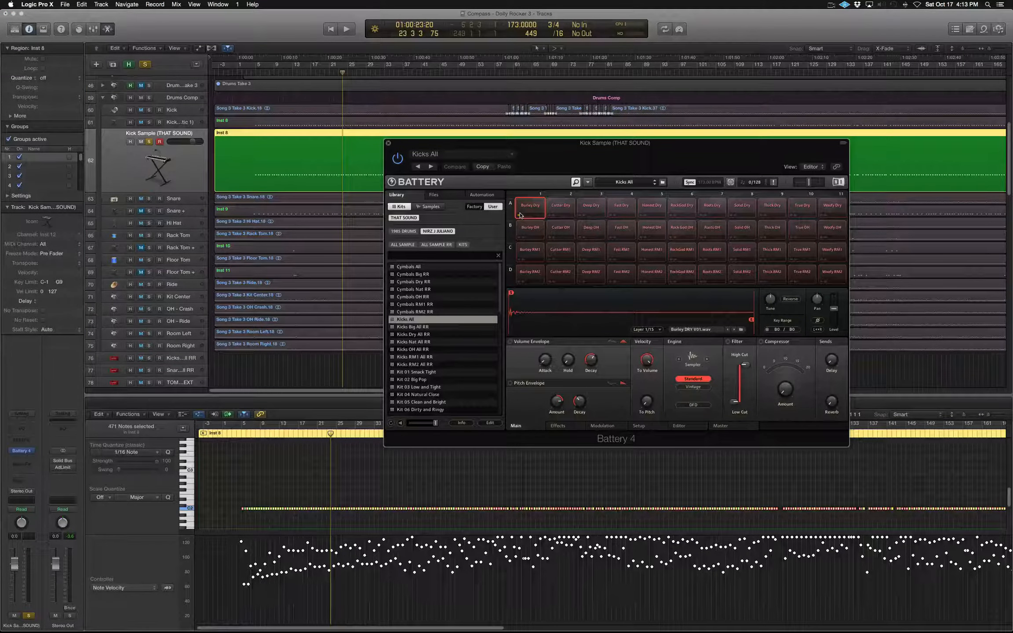
{"action": "key", "text": "space"}
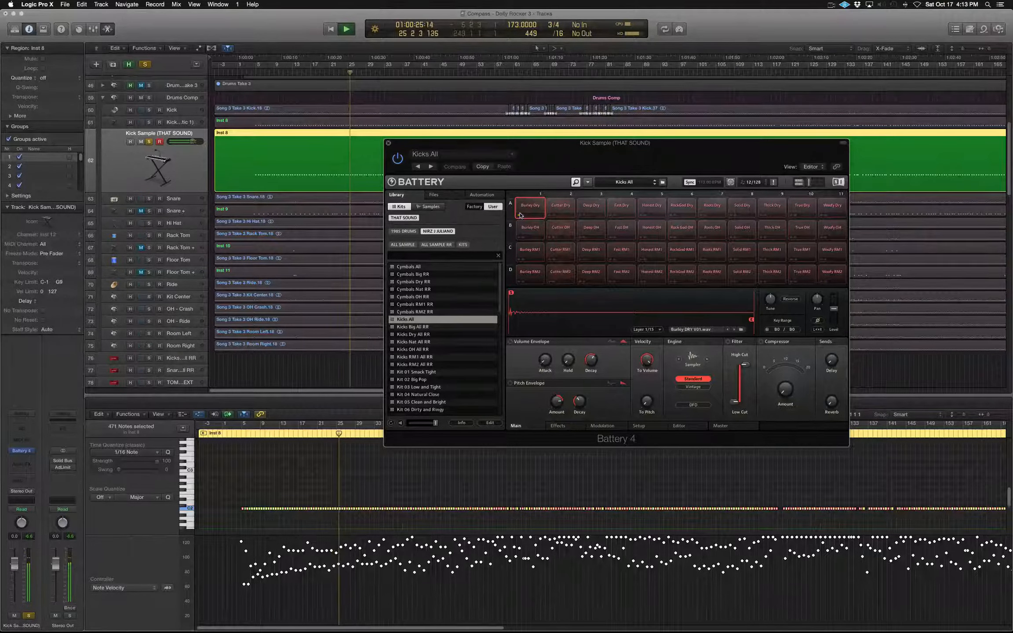
{"action": "key", "text": "space"}
Select Battery 4's Cutter Dry cell and audition it, and turn on its Volume Envelope for another playback
{"action": "left_click", "coordinate": [560, 208]}
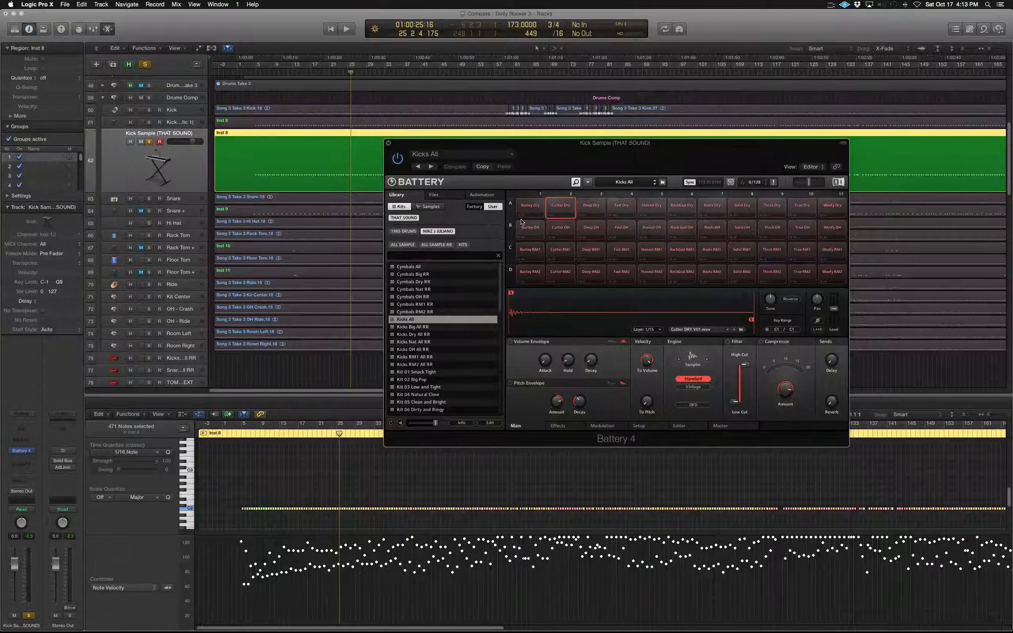
{"action": "key", "text": "space"}
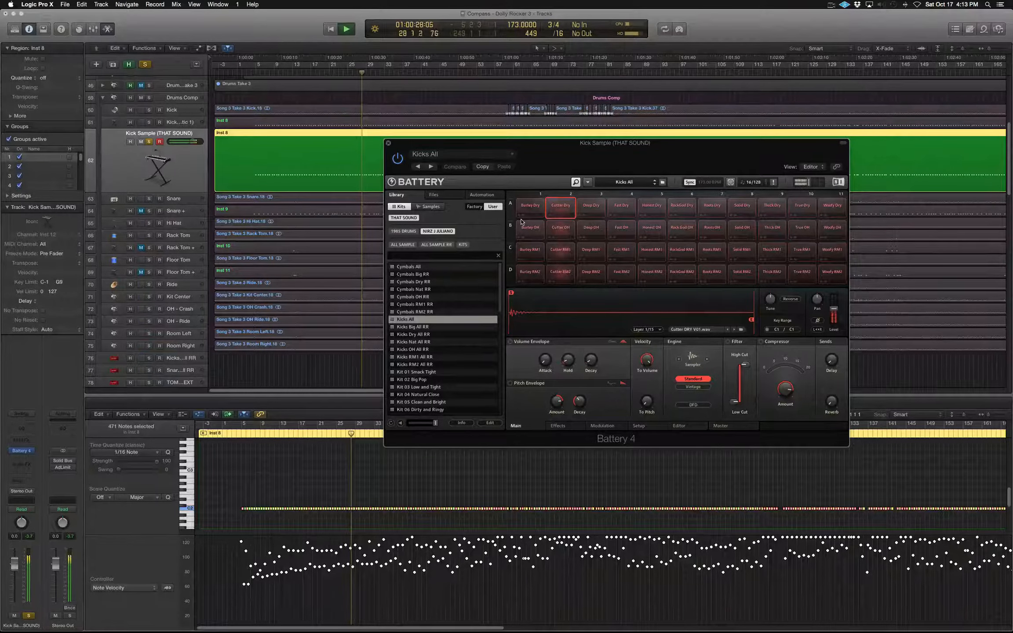
{"action": "key", "text": "space"}
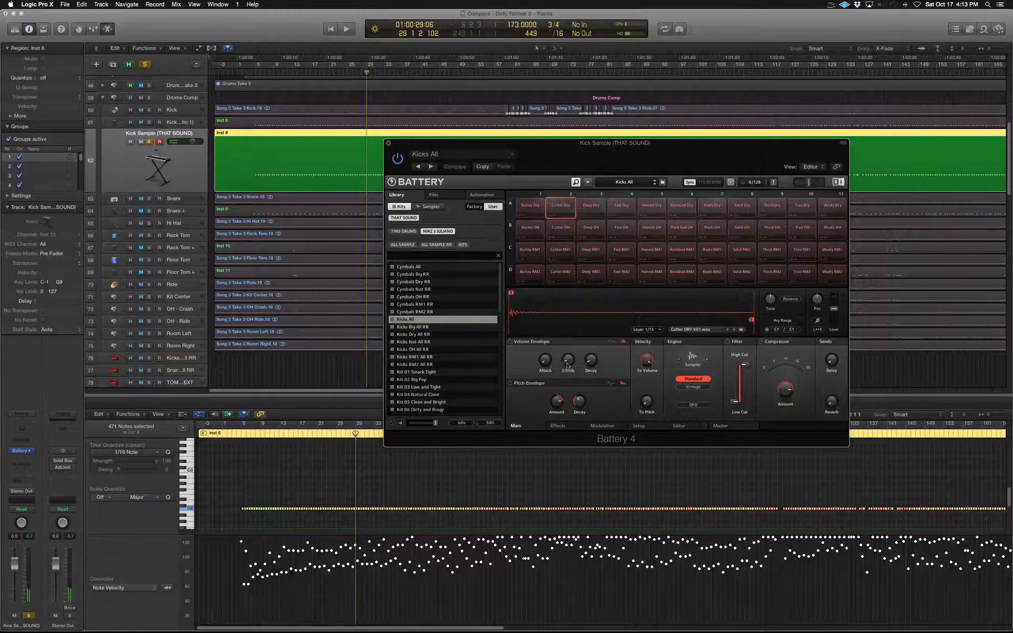
{"action": "left_click", "coordinate": [510, 341]}
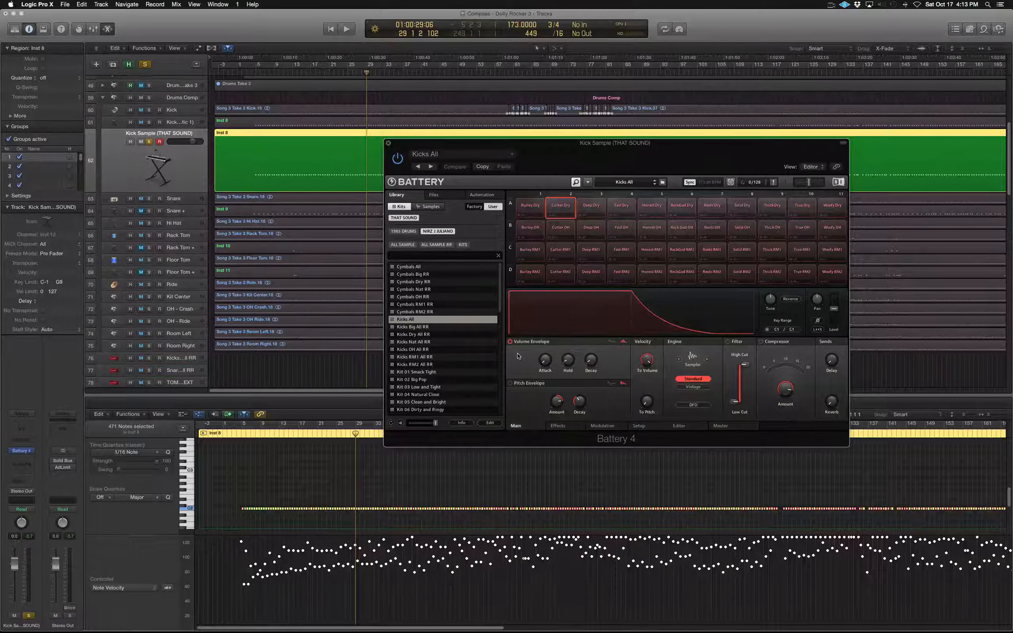
{"action": "key", "text": "space"}
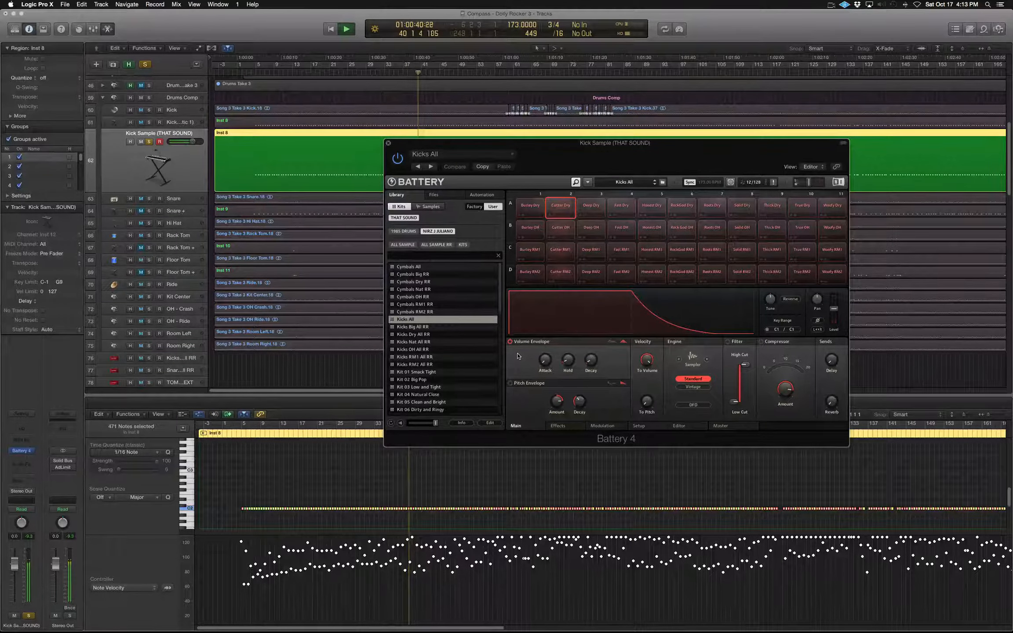
{"action": "key", "text": "space"}
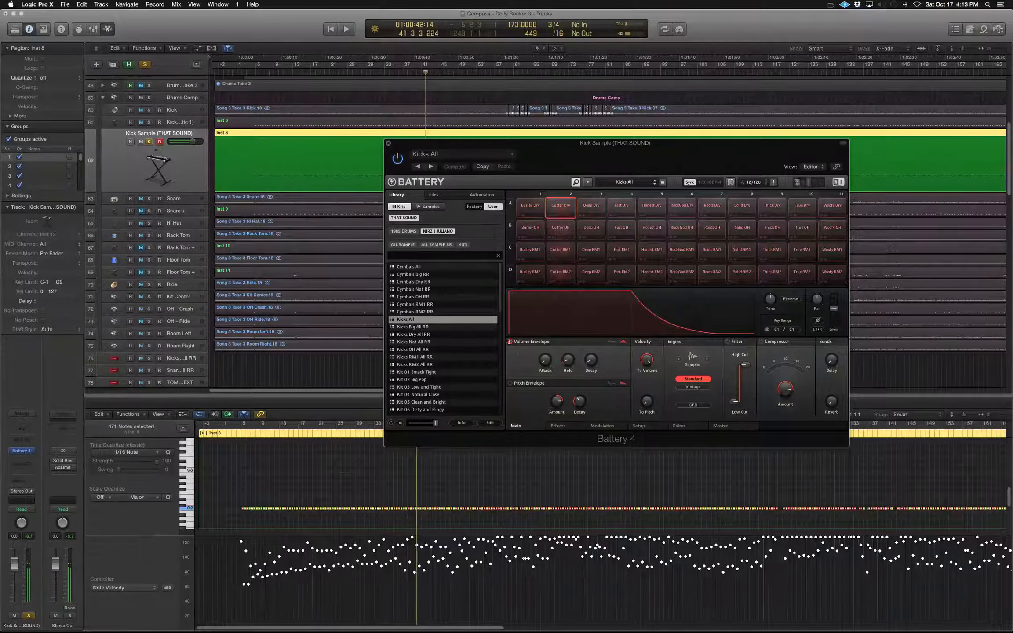
Solo the EXS kick sample in place of Kick Sample (THAT SOUND) and start playback from bar 4
{"action": "left_click", "coordinate": [149, 142]}
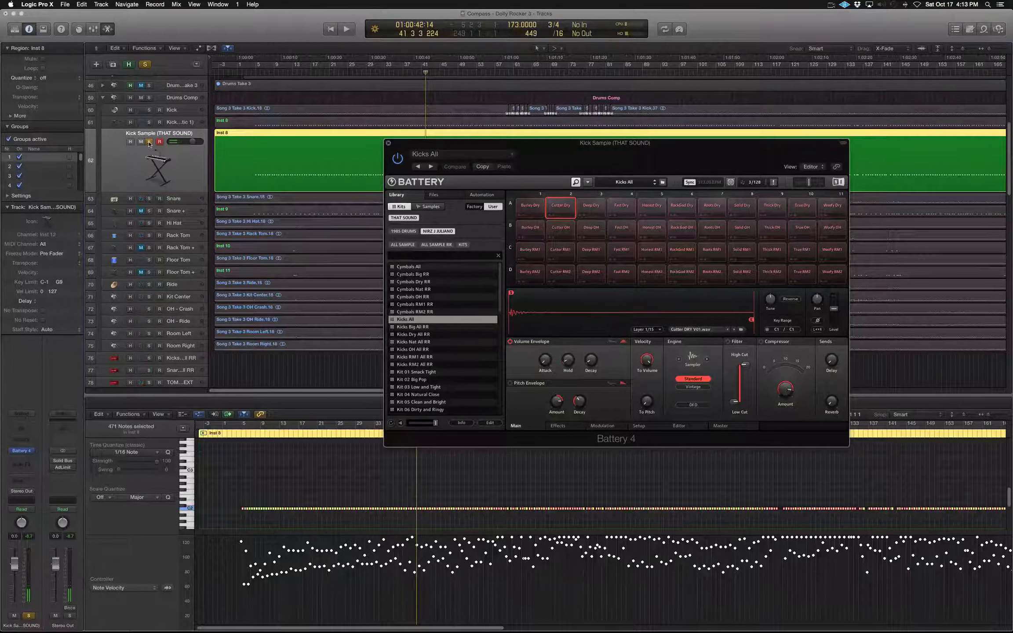
{"action": "left_click", "coordinate": [149, 122]}
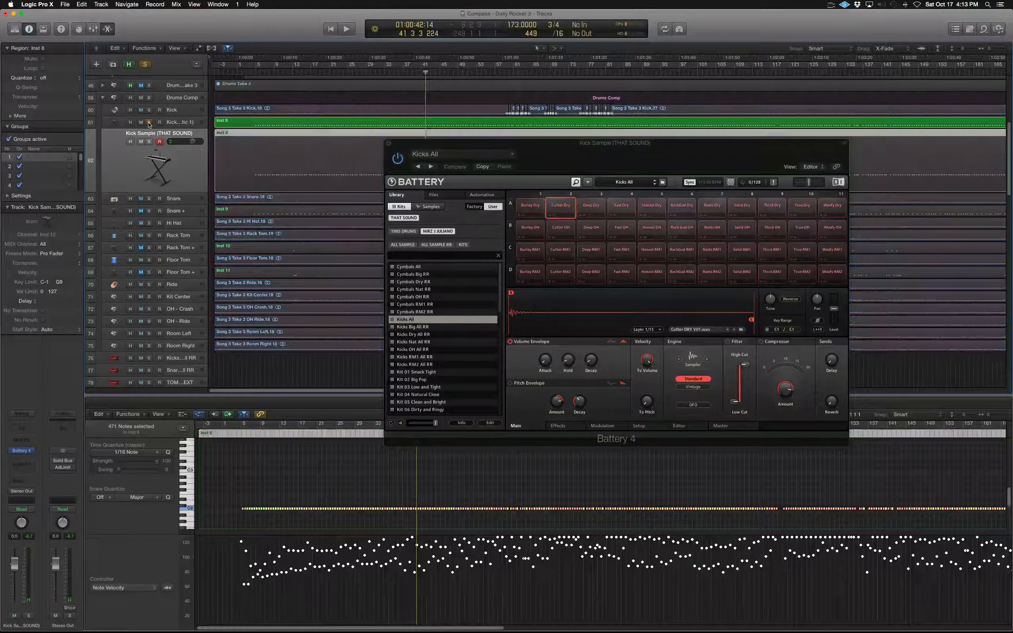
{"action": "left_click", "coordinate": [252, 73]}
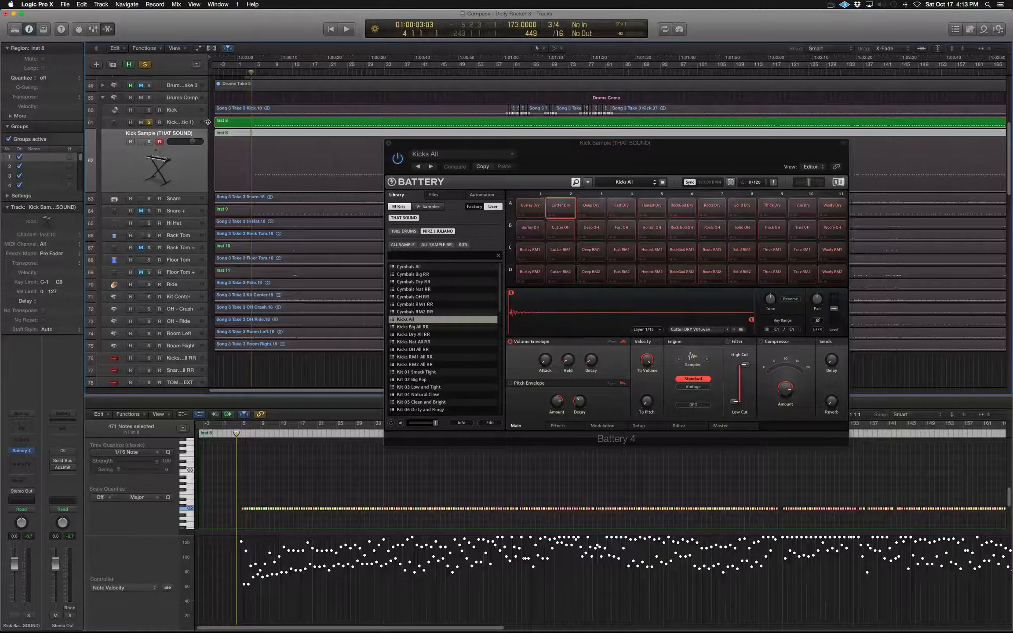
{"action": "key", "text": "space"}
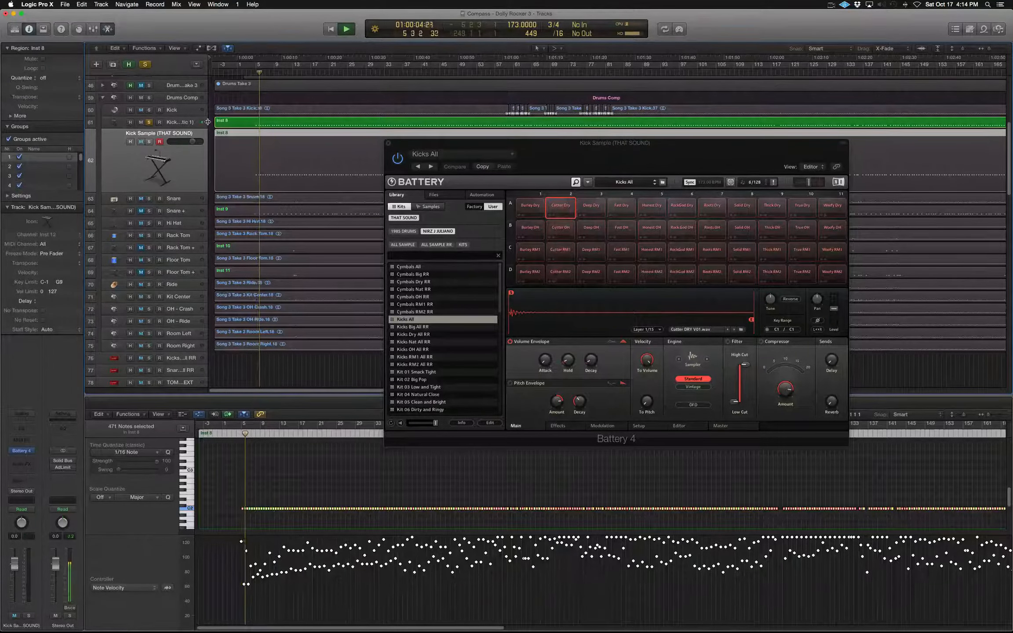
Toggle the THAT SOUND kick's solo alongside the EXS kick during playback, leave both soloed and slightly adjust the THAT SOUND track's volume
{"action": "left_click", "coordinate": [149, 142]}
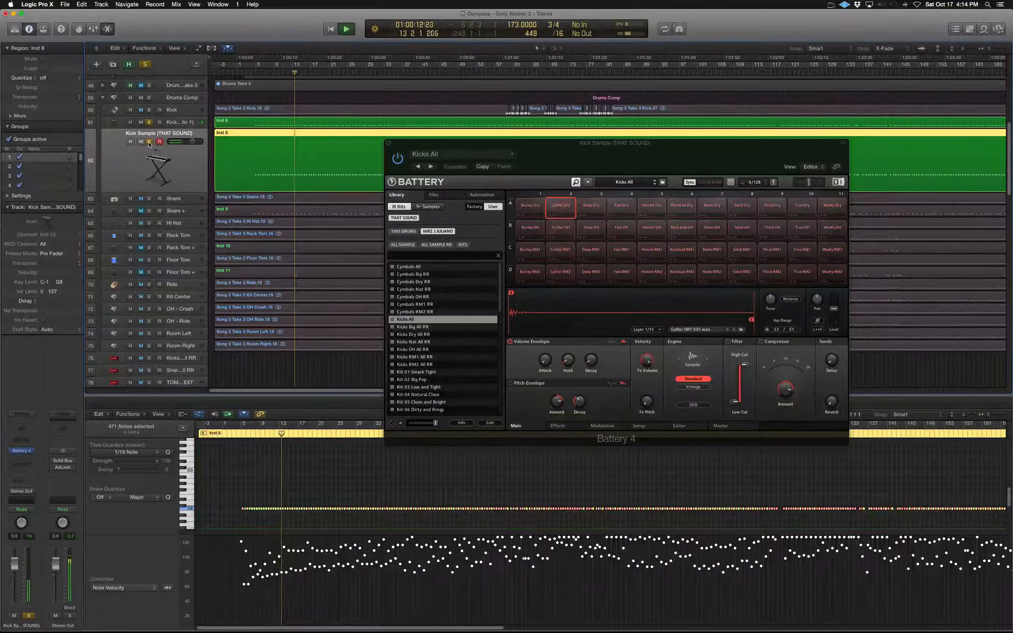
{"action": "left_click", "coordinate": [149, 142]}
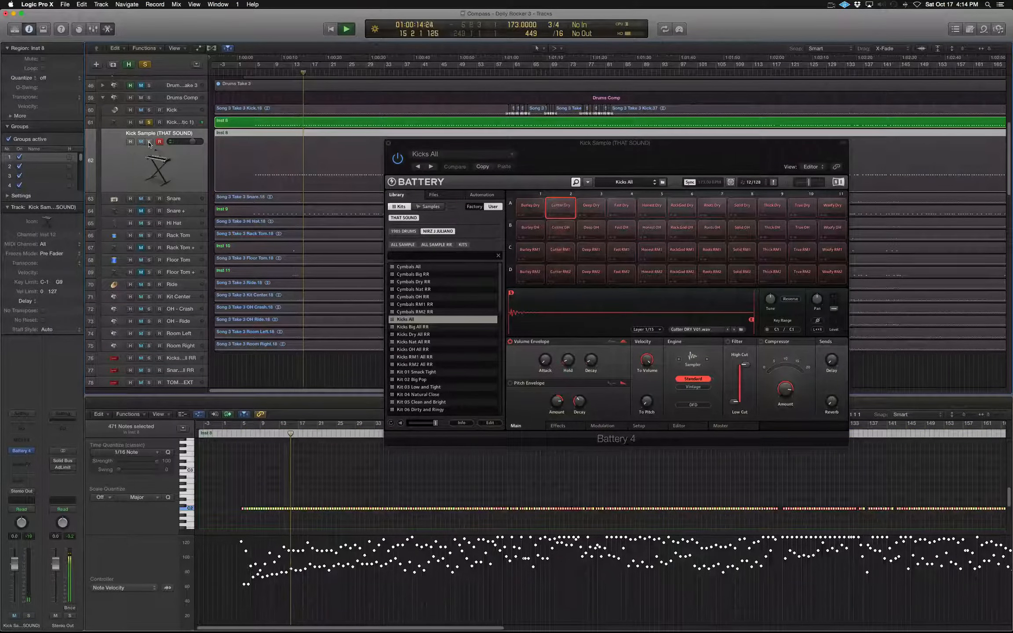
{"action": "left_click", "coordinate": [148, 142]}
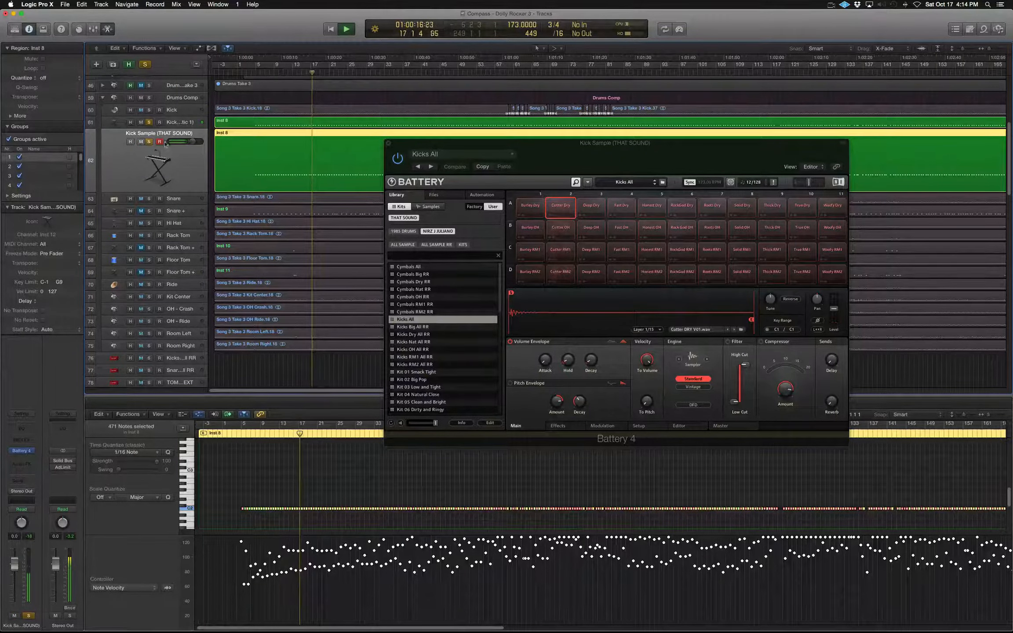
{"action": "mouse_move", "coordinate": [192, 141]}
{"action": "left_mouse_down"}
{"action": "mouse_move", "coordinate": [182, 142]}
{"action": "mouse_move", "coordinate": [192, 141]}
{"action": "left_mouse_up"}
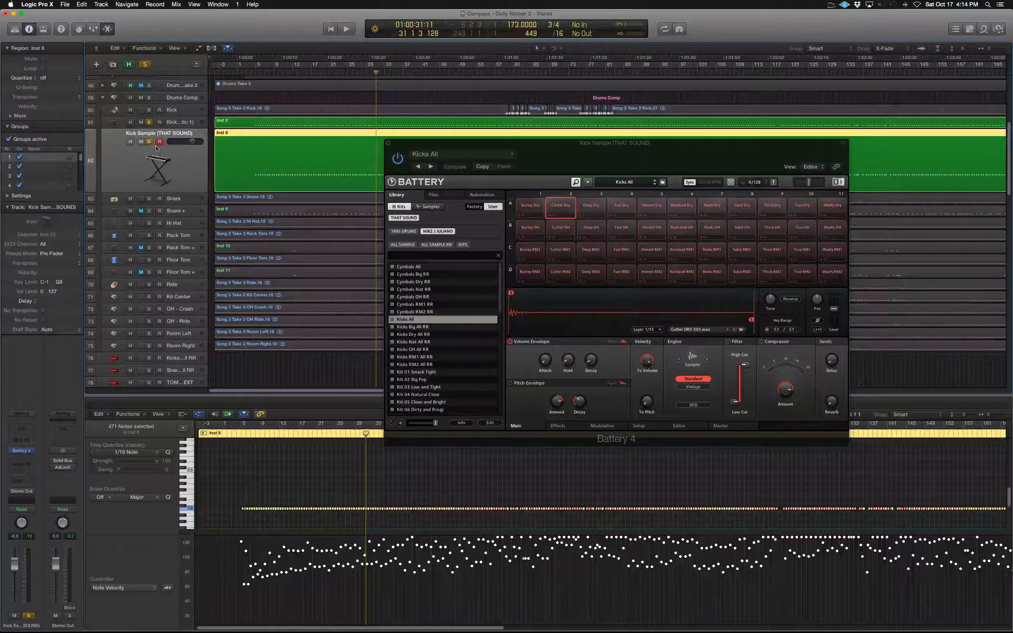
Play the THAT SOUND kick alone from bar 31, bring the EXS kick back into solo during playback, and check the blend level
{"action": "left_click", "coordinate": [150, 123]}
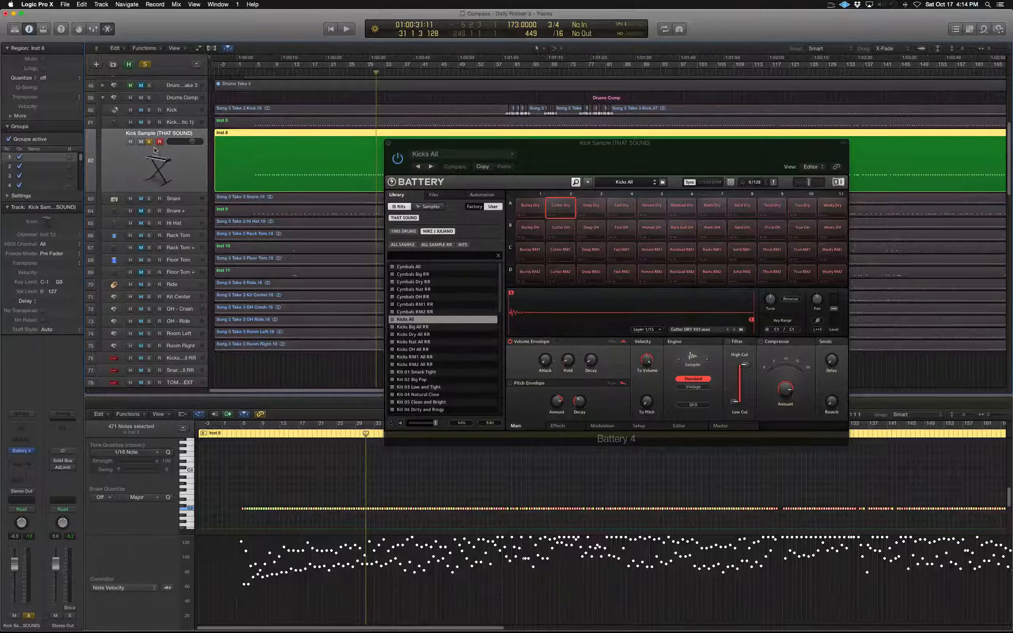
{"action": "key", "text": "space"}
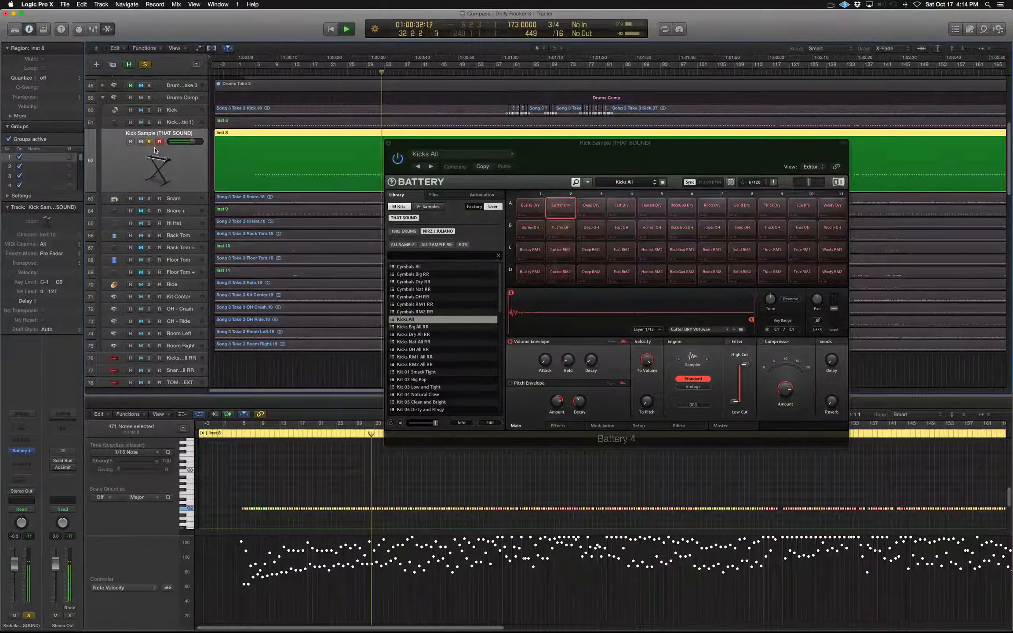
{"action": "left_click", "coordinate": [148, 123]}
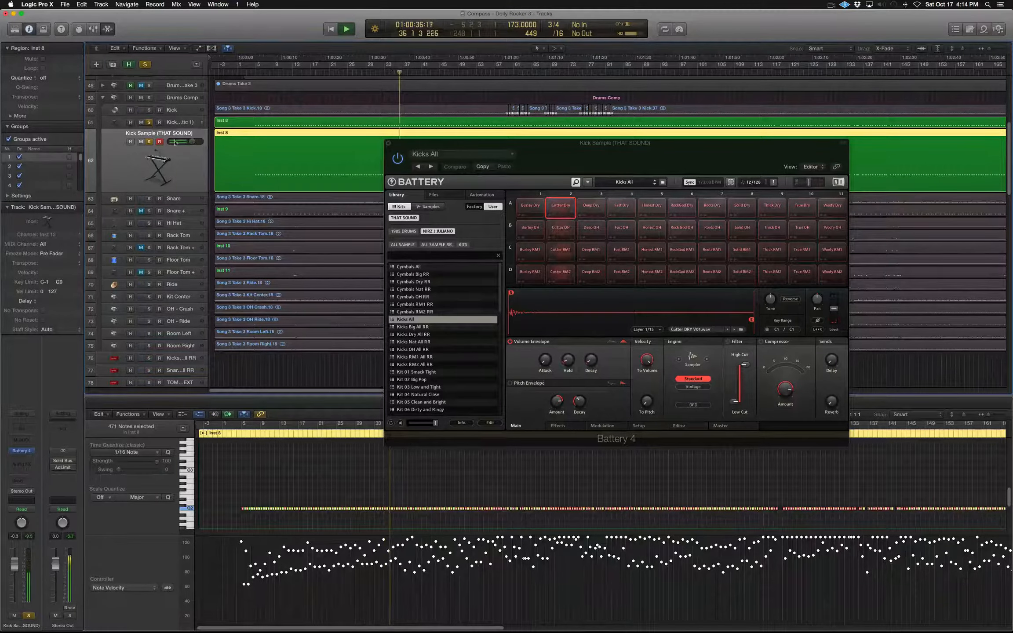
{"action": "left_click_drag", "start_coordinate": [191, 142], "coordinate": [191, 142]}
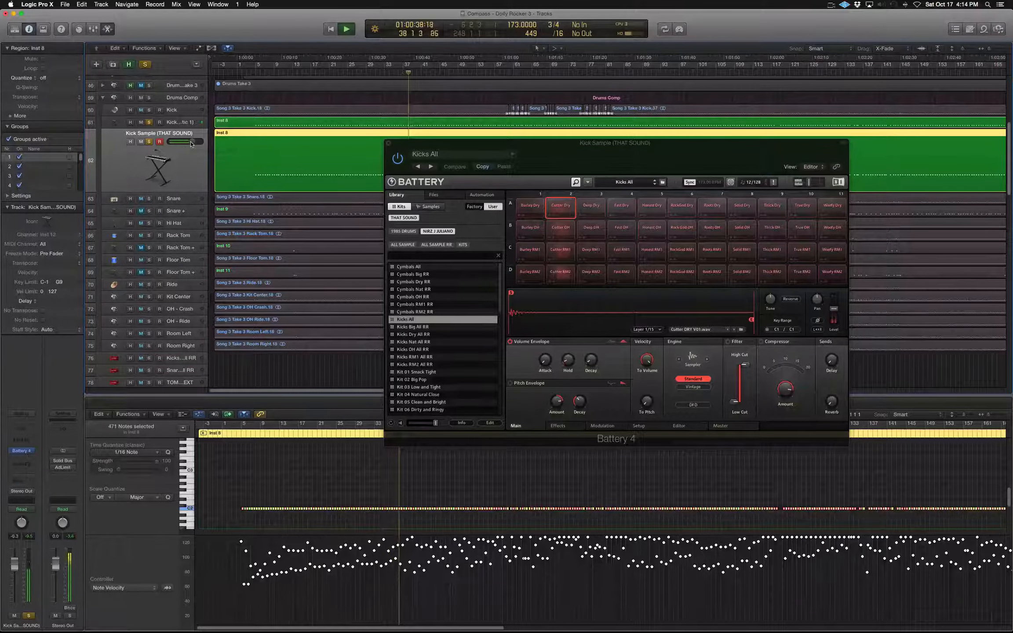
{"action": "key", "text": "space"}
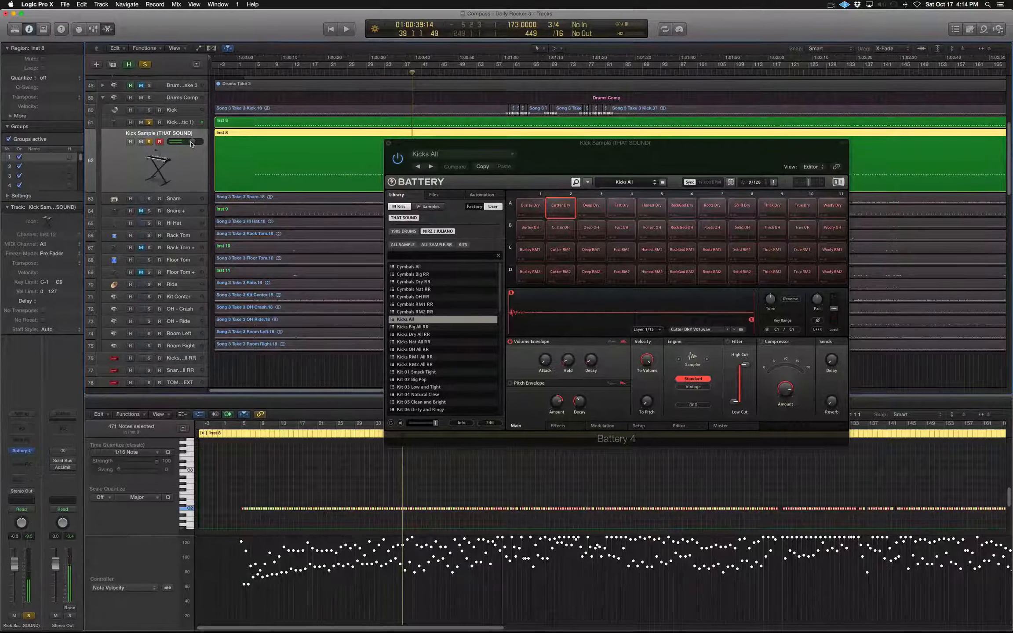